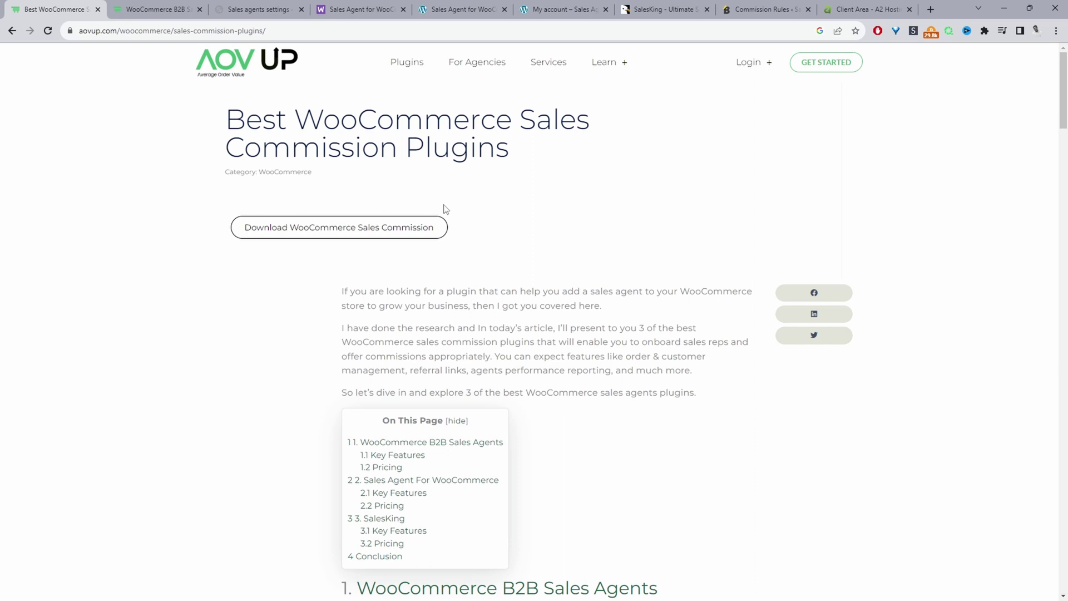
Review the feature overview on the WooCommerce B2B Sales Agents product page
{"action": "left_click", "coordinate": [155, 9]}
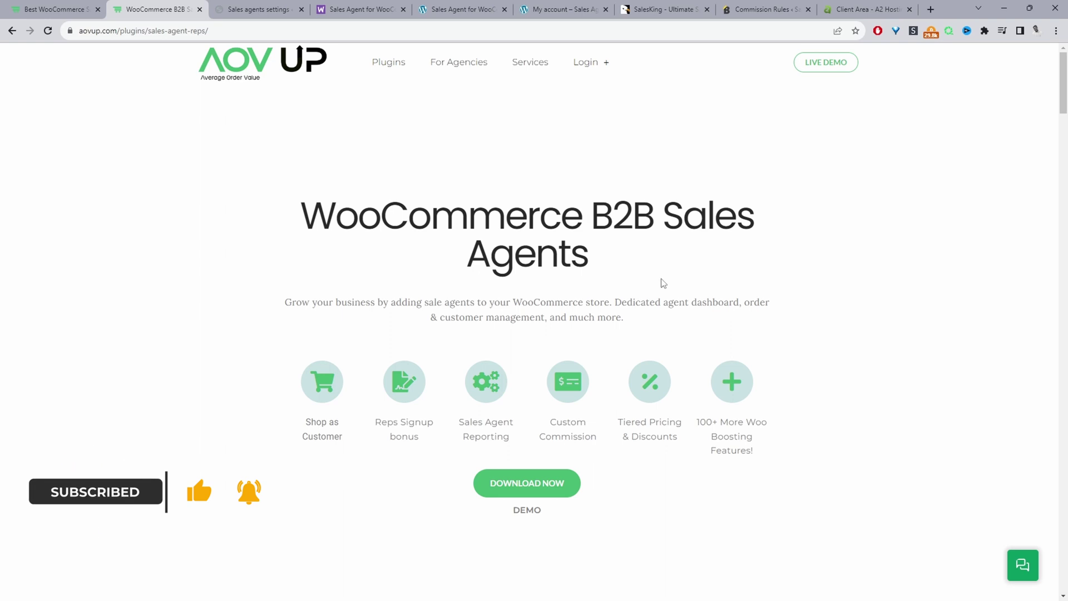
{"action": "scroll", "coordinate": [663, 283], "scroll_direction": "down", "scroll_amount": 3}
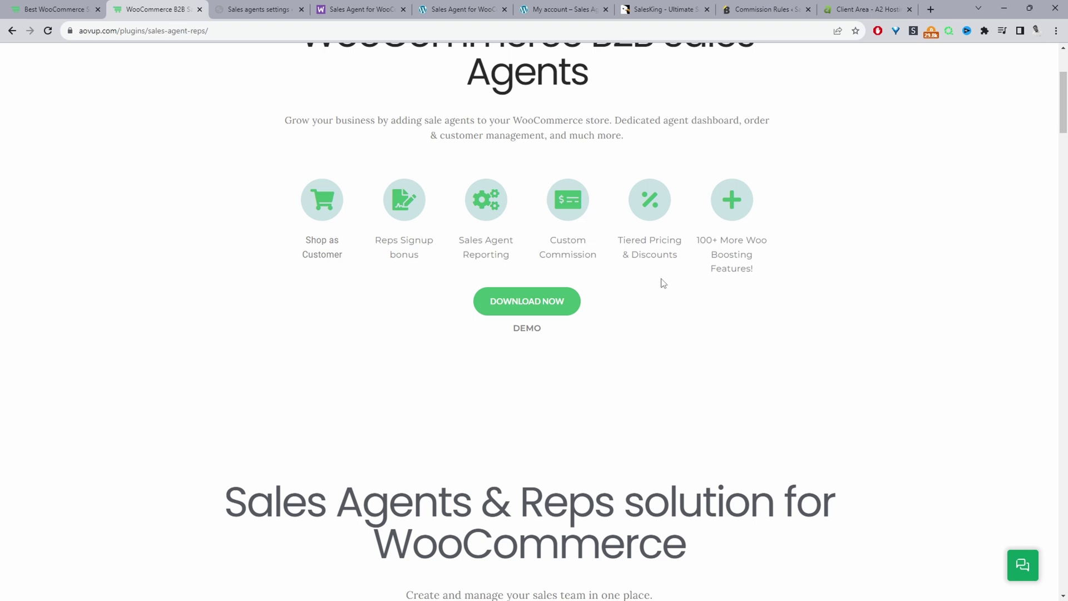
Open the store's sales agent settings page and examine its sales rep statistics, account signups and recent commissions
{"action": "left_click", "coordinate": [260, 9]}
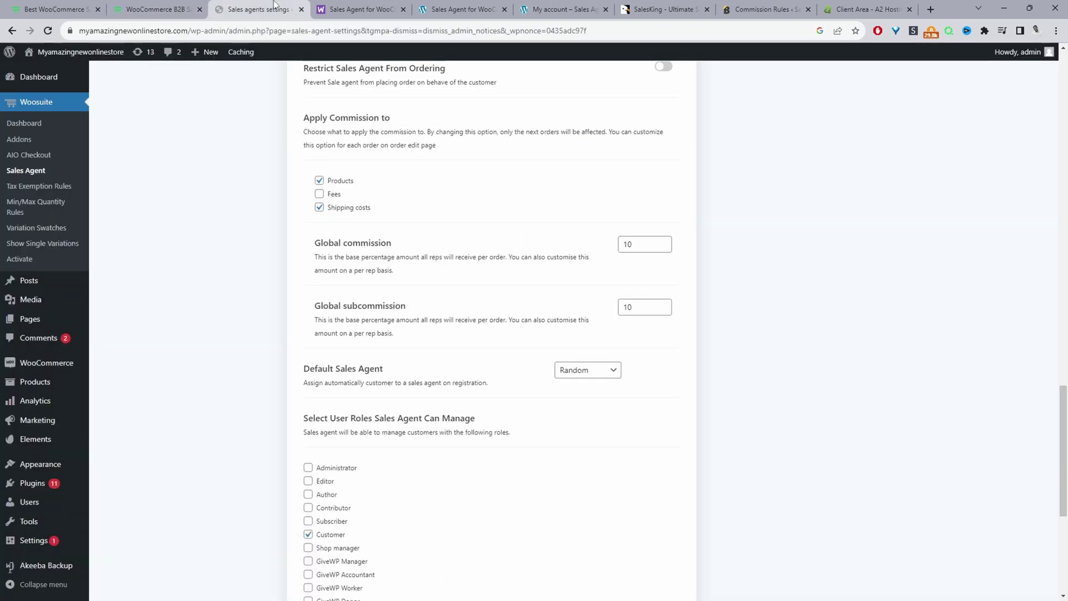
{"action": "scroll", "coordinate": [256, 226], "scroll_direction": "up", "scroll_amount": 20}
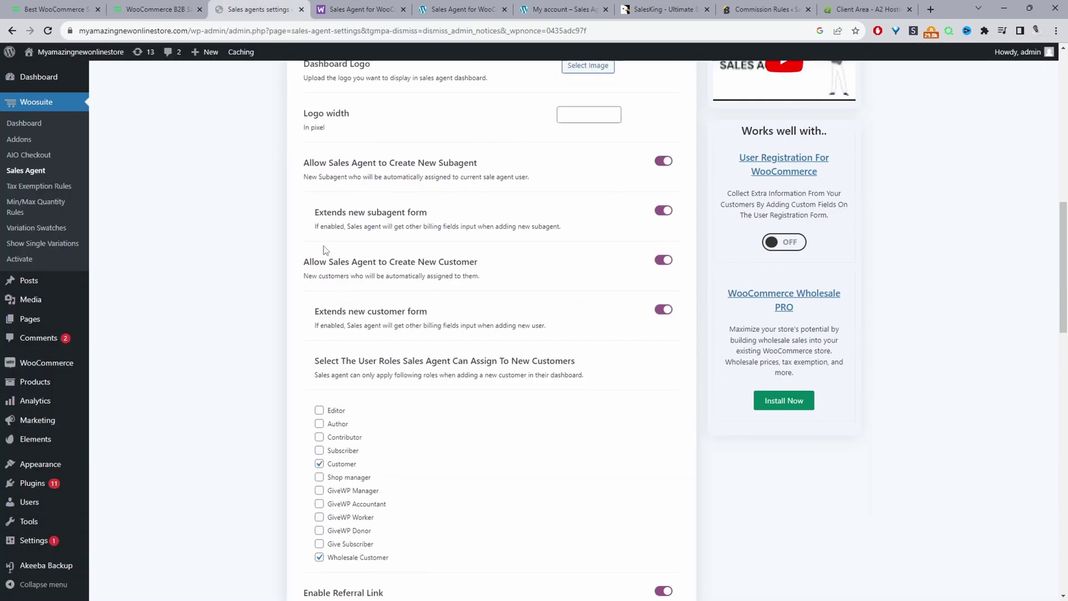
{"action": "scroll", "coordinate": [439, 274], "scroll_direction": "up", "scroll_amount": 8}
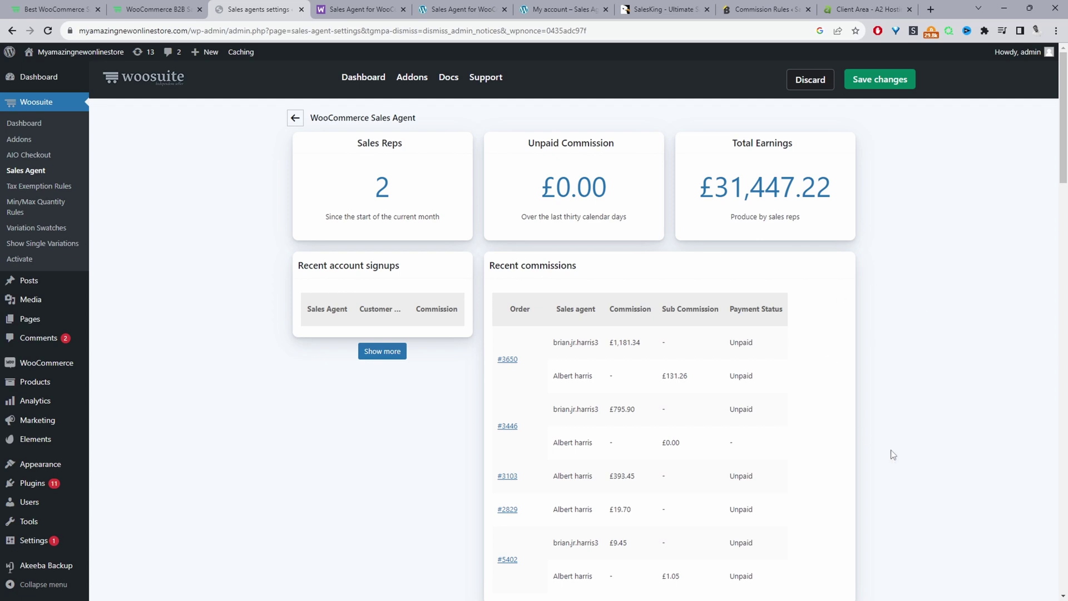
{"action": "scroll", "coordinate": [536, 201], "scroll_direction": "down", "scroll_amount": 1}
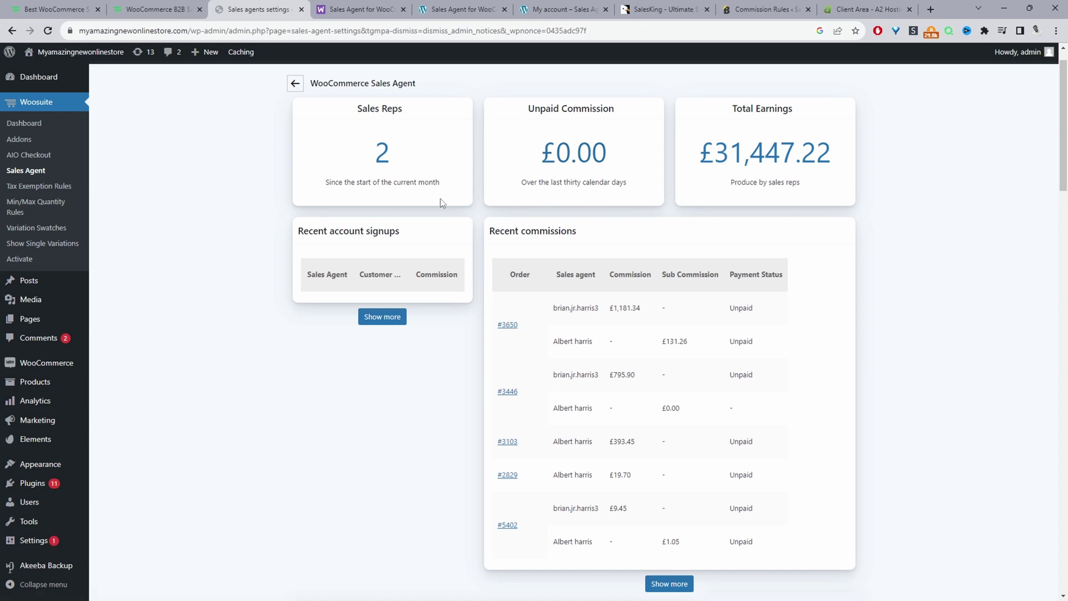
{"action": "scroll", "coordinate": [633, 214], "scroll_direction": "down", "scroll_amount": 1}
Examine the settings for creating subagents and customers, assignable roles and referral links, including the default referral format choices
{"action": "scroll", "coordinate": [633, 214], "scroll_direction": "down", "scroll_amount": 10}
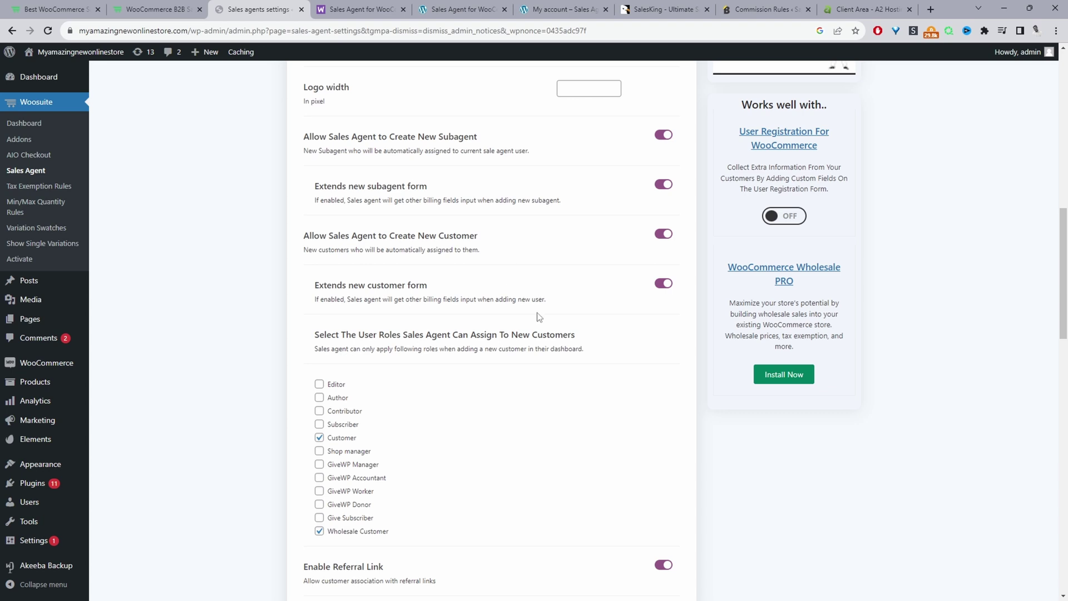
{"action": "scroll", "coordinate": [539, 316], "scroll_direction": "down", "scroll_amount": 4}
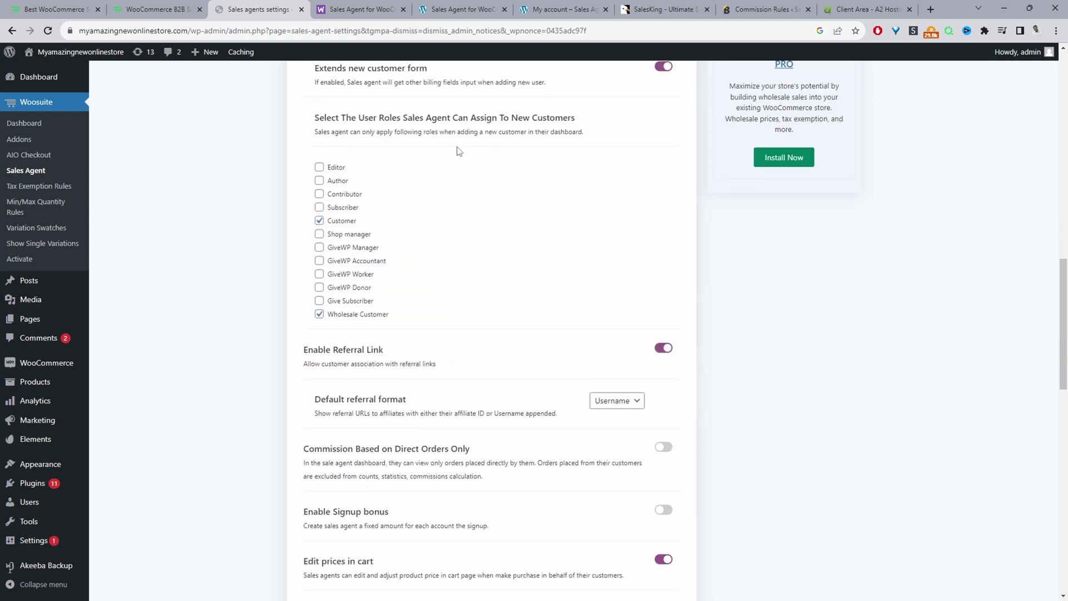
{"action": "scroll", "coordinate": [454, 239], "scroll_direction": "down", "scroll_amount": 1}
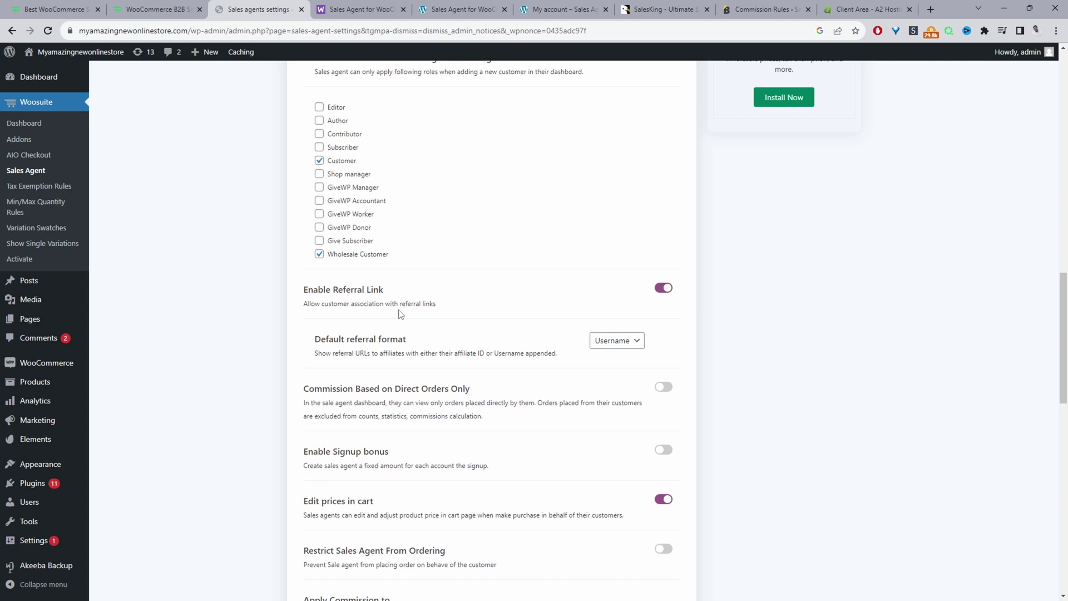
{"action": "scroll", "coordinate": [401, 314], "scroll_direction": "down", "scroll_amount": 1}
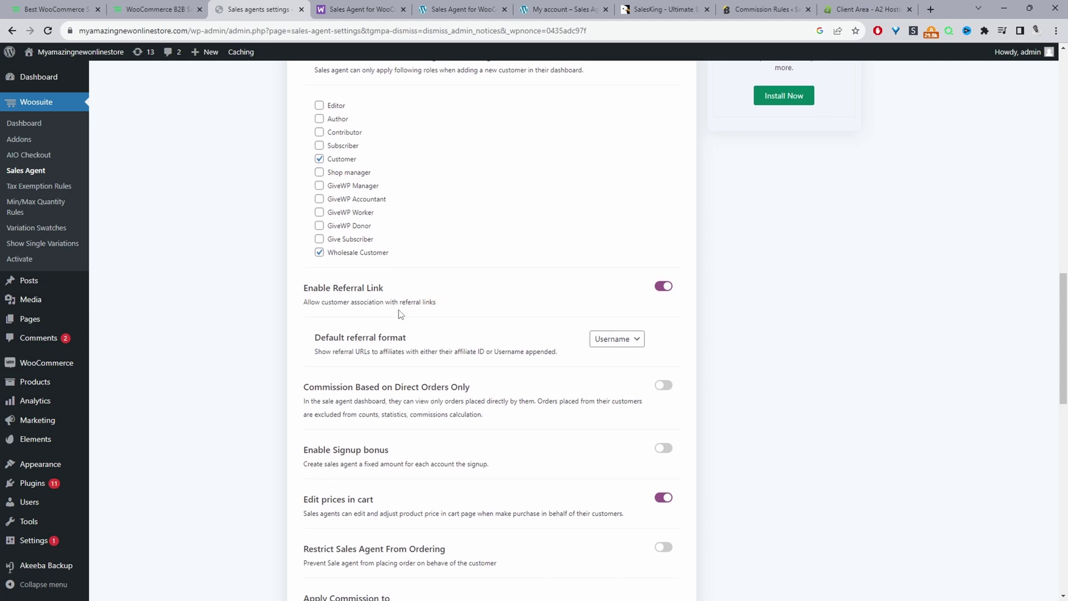
{"action": "scroll", "coordinate": [398, 314], "scroll_direction": "down", "scroll_amount": 3}
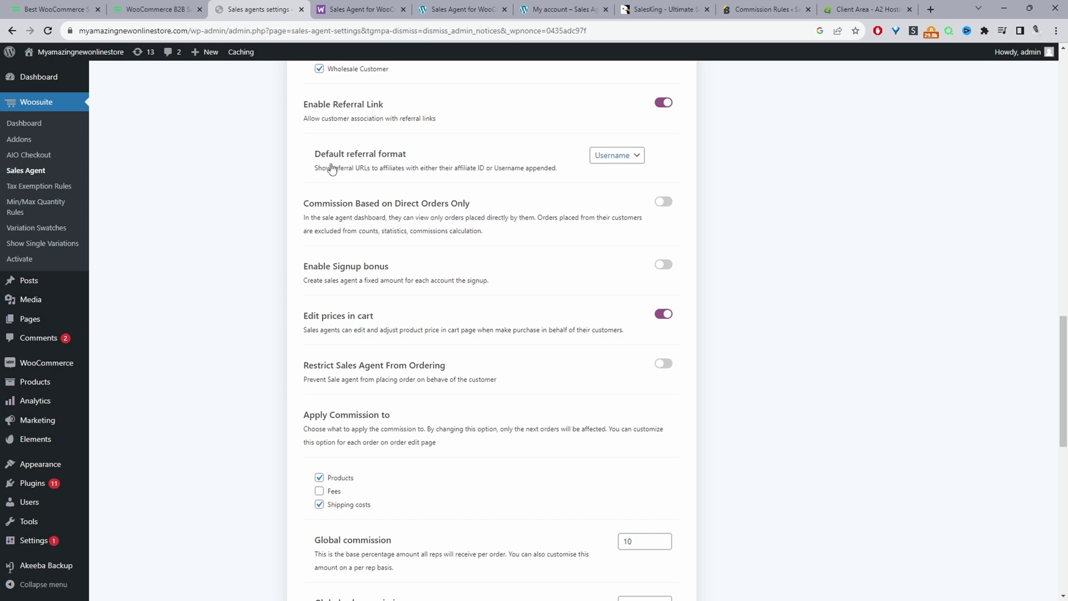
{"action": "left_click", "coordinate": [612, 159]}
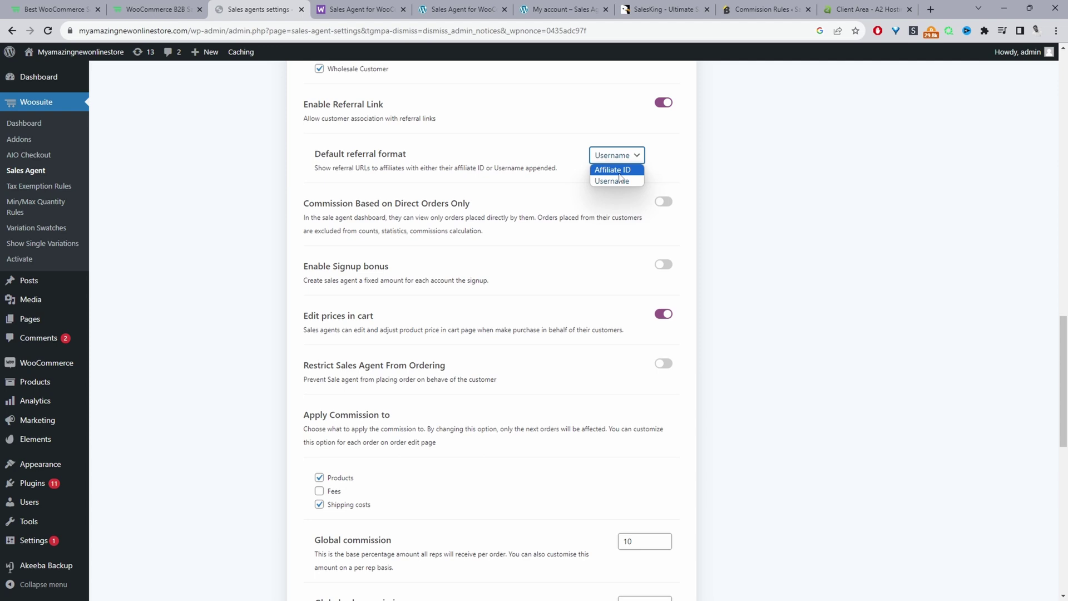
{"action": "scroll", "coordinate": [620, 177], "scroll_direction": "down", "scroll_amount": 3}
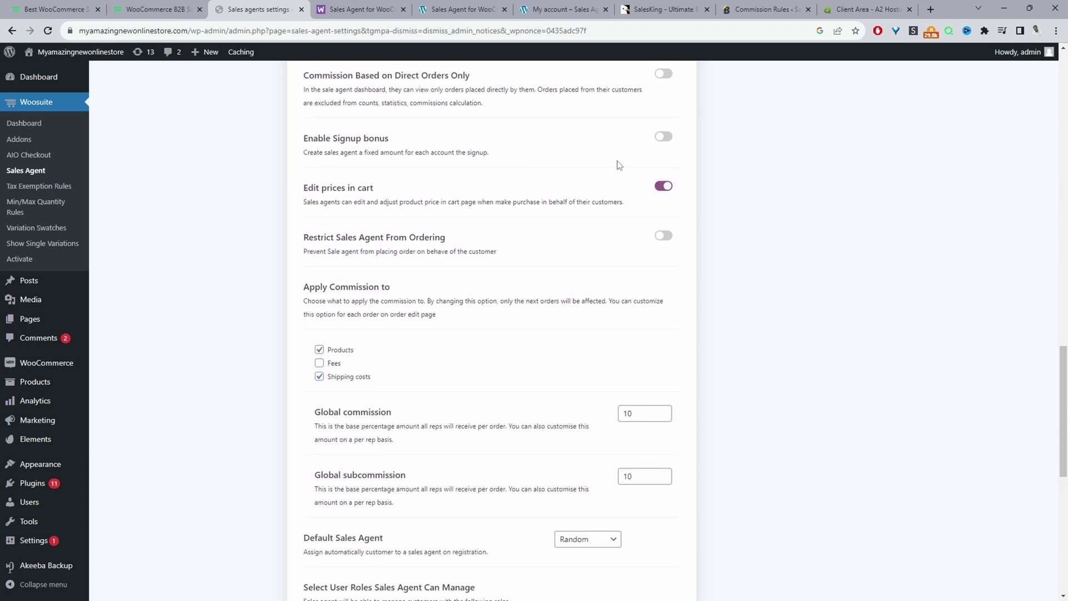
Enable the signup bonus and set the new account signup commission to 50
{"action": "left_click", "coordinate": [663, 137]}
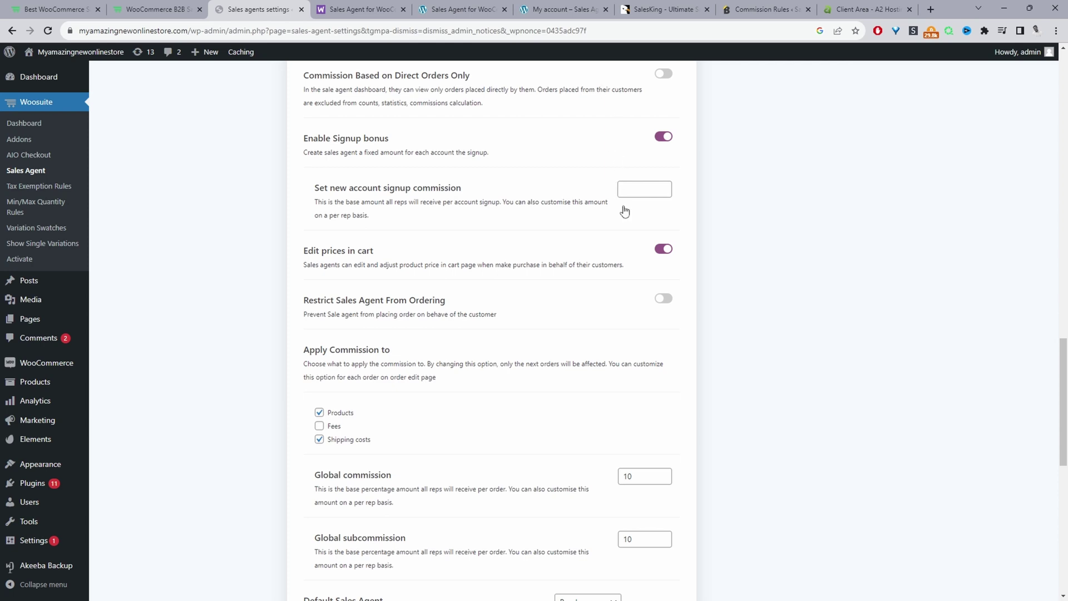
{"action": "left_click", "coordinate": [648, 189]}
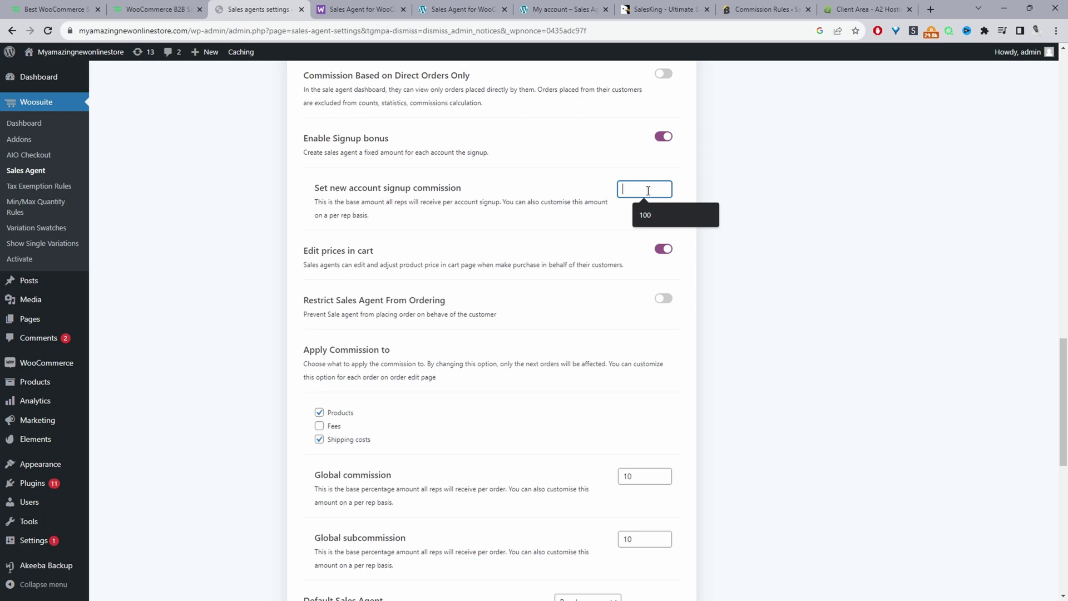
{"action": "type", "text": "50"}
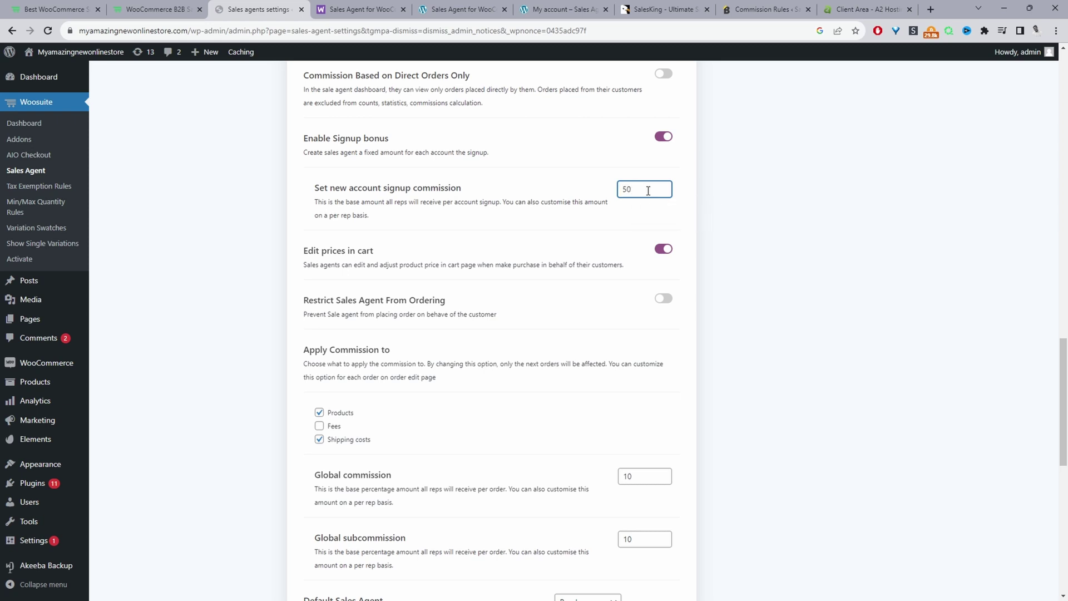
{"action": "left_click", "coordinate": [777, 207]}
Apply the sales agent commission to products only, leaving fees and shipping costs unchecked
{"action": "scroll", "coordinate": [777, 207], "scroll_direction": "down", "scroll_amount": 1}
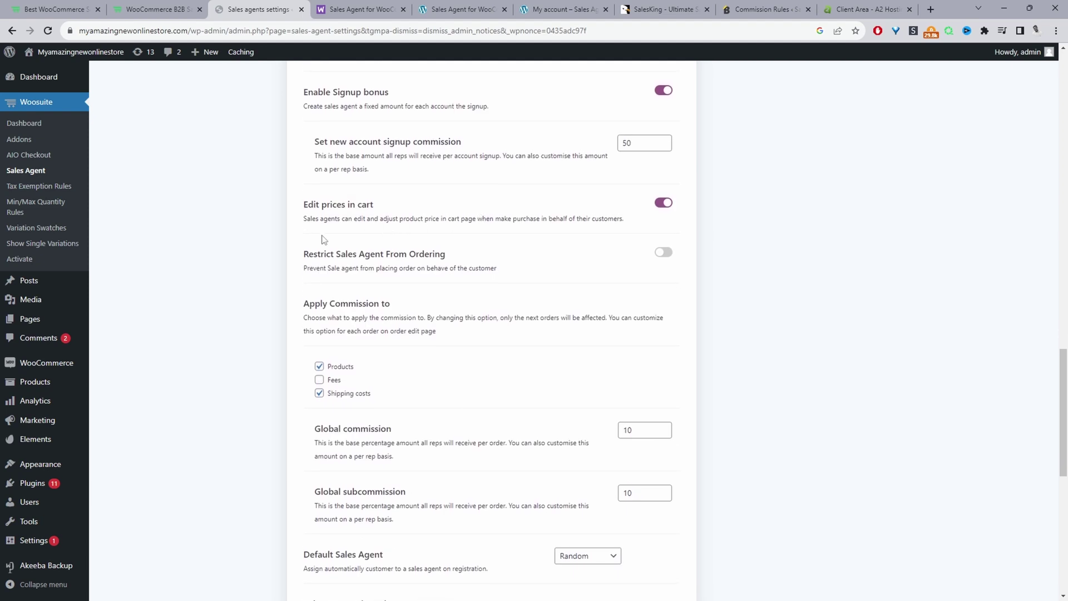
{"action": "scroll", "coordinate": [329, 234], "scroll_direction": "up", "scroll_amount": 1}
{"action": "scroll", "coordinate": [329, 234], "scroll_direction": "up", "scroll_amount": 1}
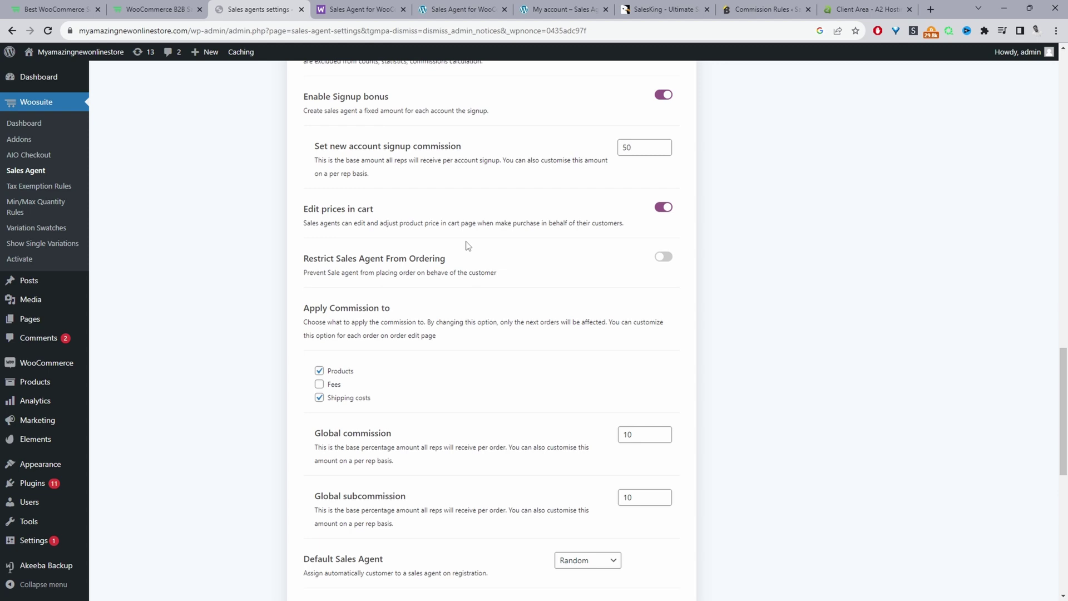
{"action": "scroll", "coordinate": [321, 197], "scroll_direction": "down", "scroll_amount": 2}
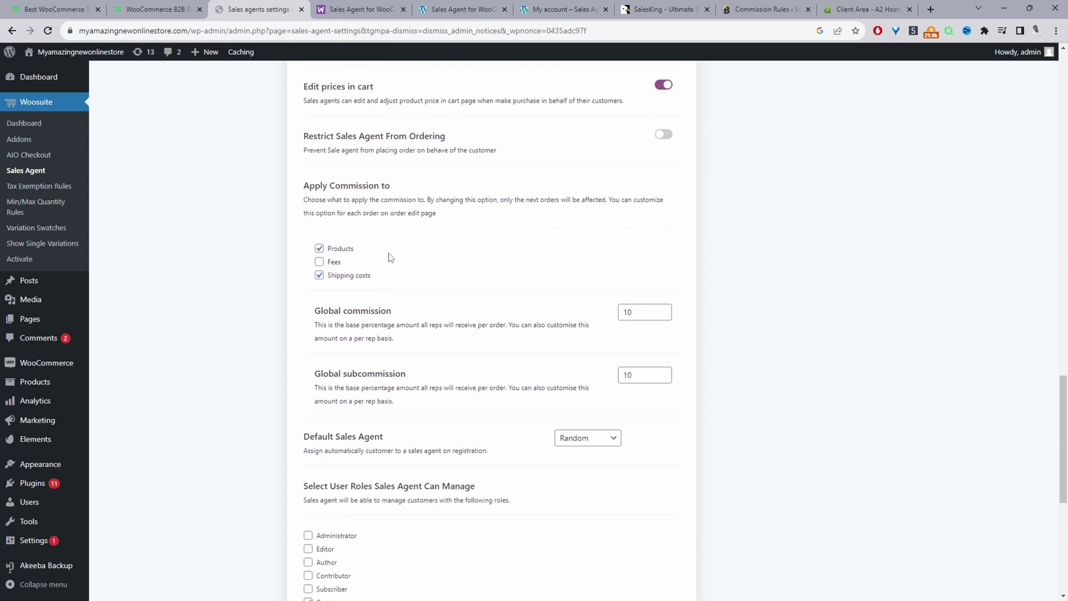
{"action": "left_click", "coordinate": [337, 262]}
{"action": "left_click", "coordinate": [333, 276]}
{"action": "left_click", "coordinate": [321, 263]}
Clear the global commission percentage in the sales agent settings
{"action": "scroll", "coordinate": [389, 304], "scroll_direction": "down", "scroll_amount": 1}
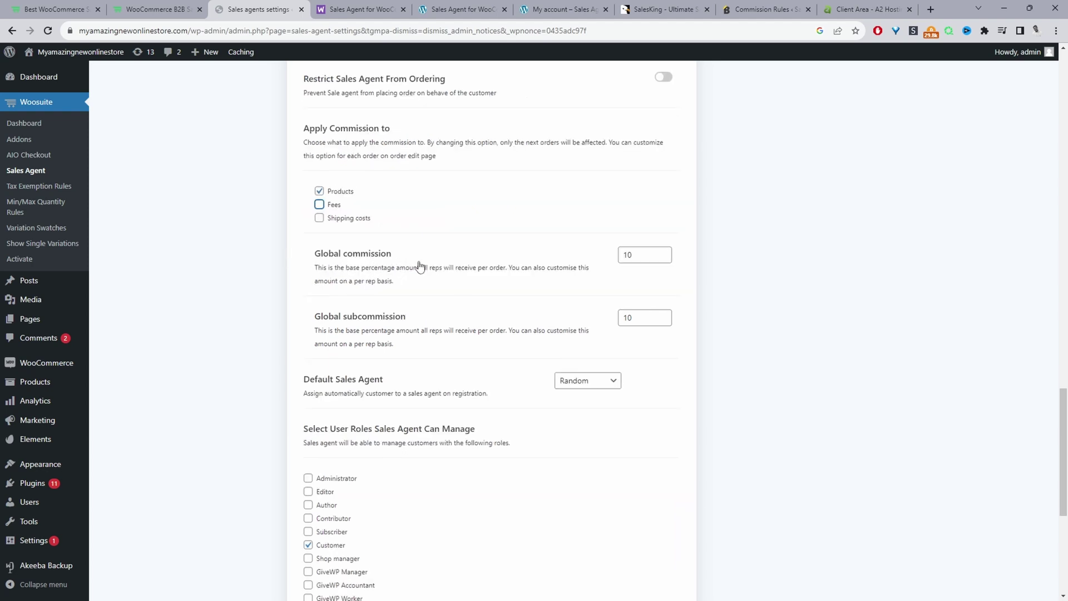
{"action": "left_click", "coordinate": [633, 254]}
{"action": "double_click", "coordinate": [632, 255]}
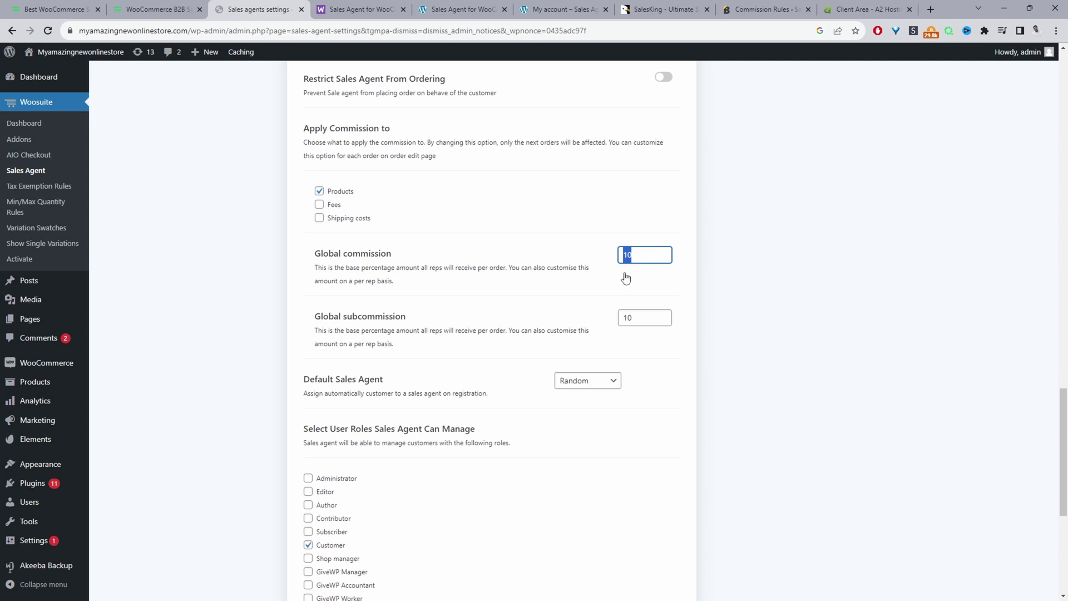
{"action": "key", "text": "BackSpace"}
Compare the user roles sales agents can manage with the roles they can assign to new customers
{"action": "scroll", "coordinate": [632, 256], "scroll_direction": "down", "scroll_amount": 4}
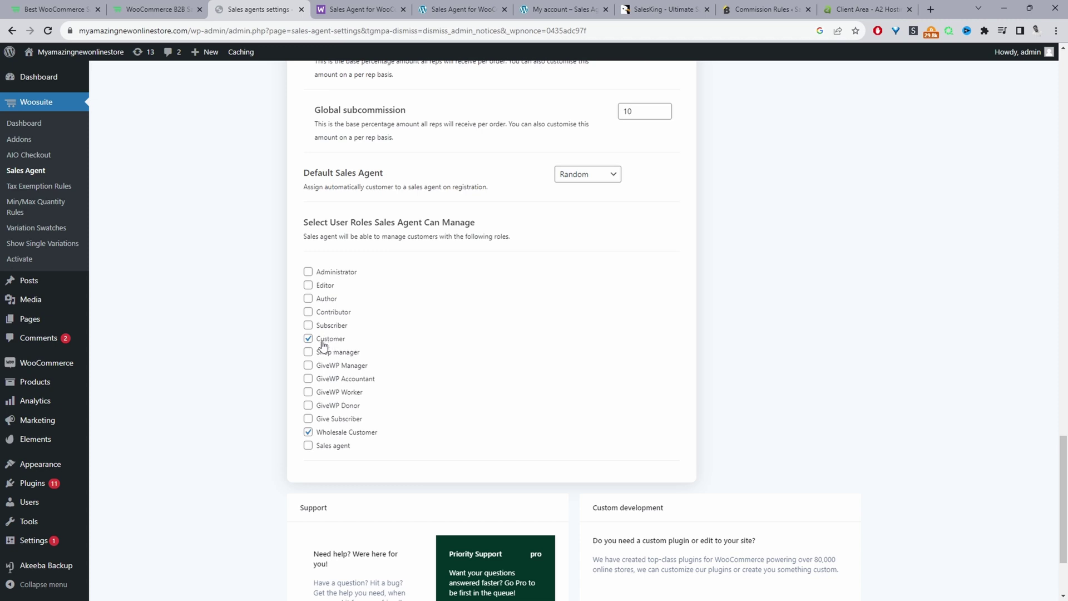
{"action": "scroll", "coordinate": [400, 437], "scroll_direction": "up", "scroll_amount": 5}
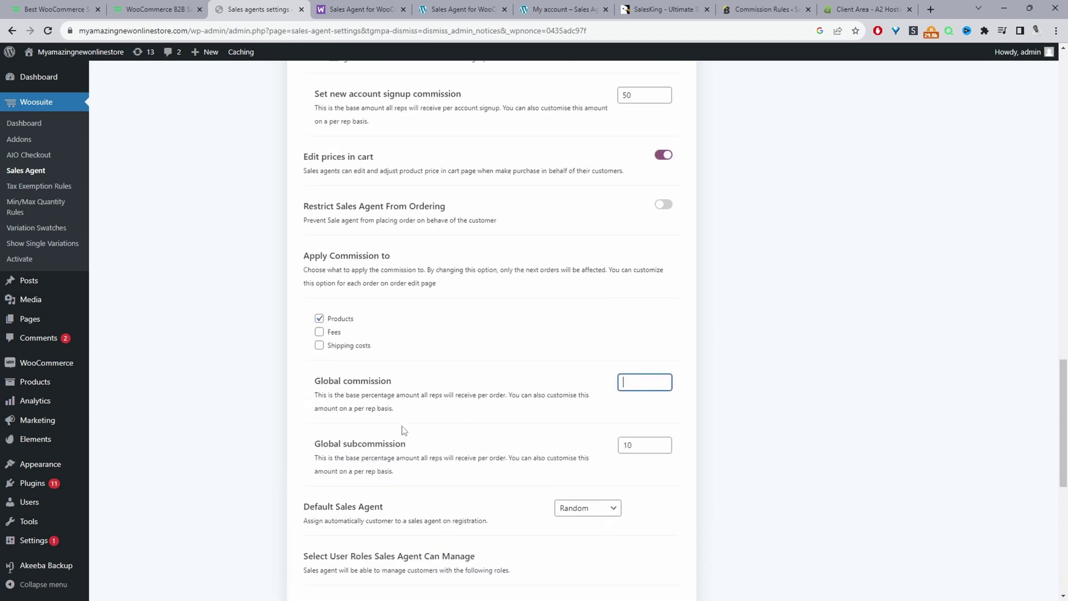
{"action": "scroll", "coordinate": [404, 430], "scroll_direction": "up", "scroll_amount": 10}
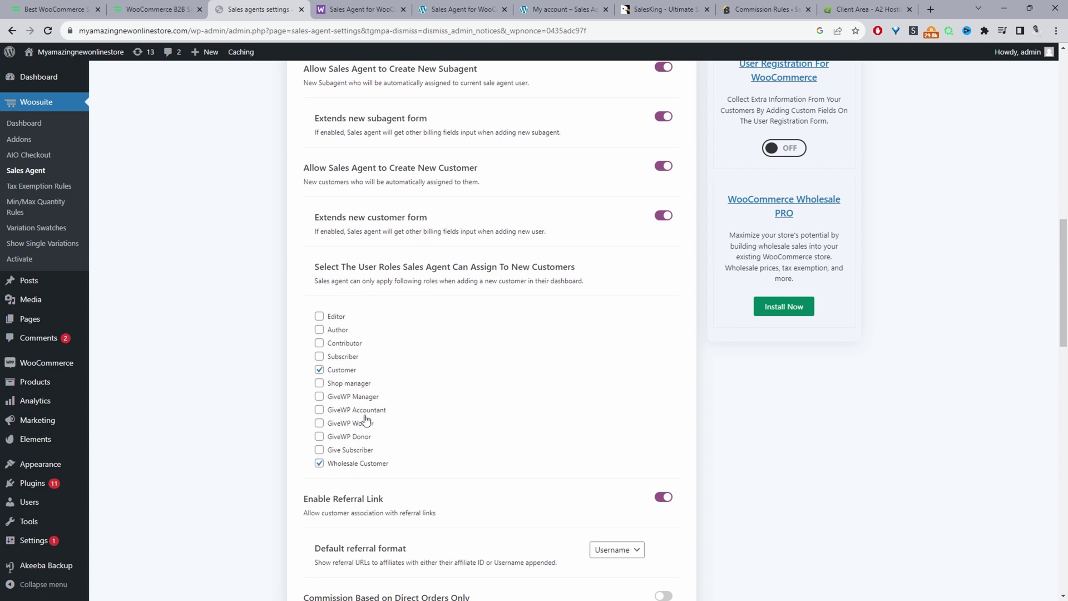
{"action": "scroll", "coordinate": [366, 430], "scroll_direction": "down", "scroll_amount": 1}
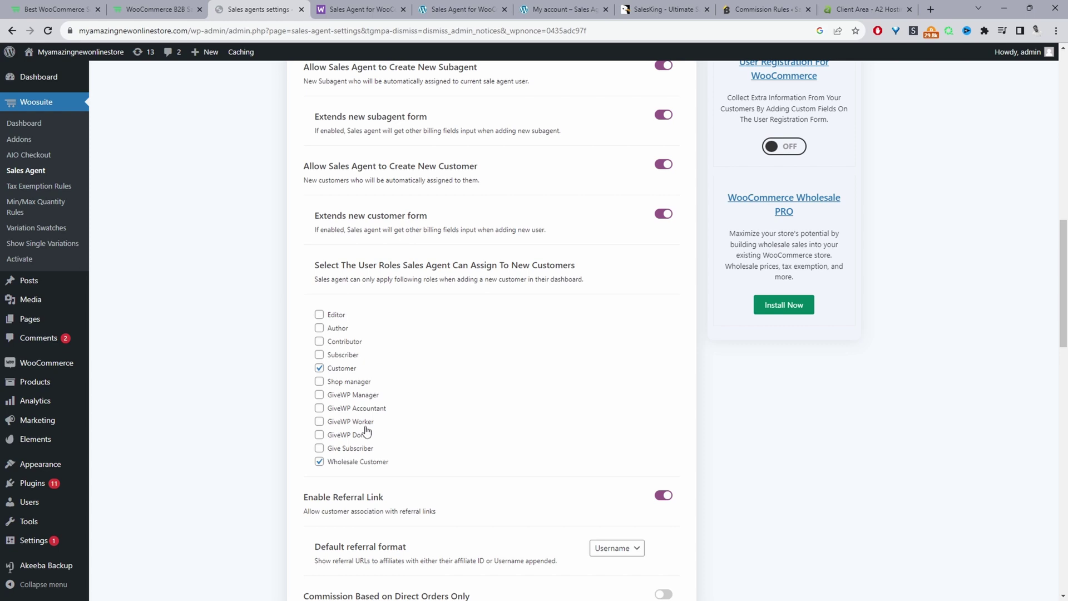
{"action": "scroll", "coordinate": [367, 431], "scroll_direction": "down", "scroll_amount": 10}
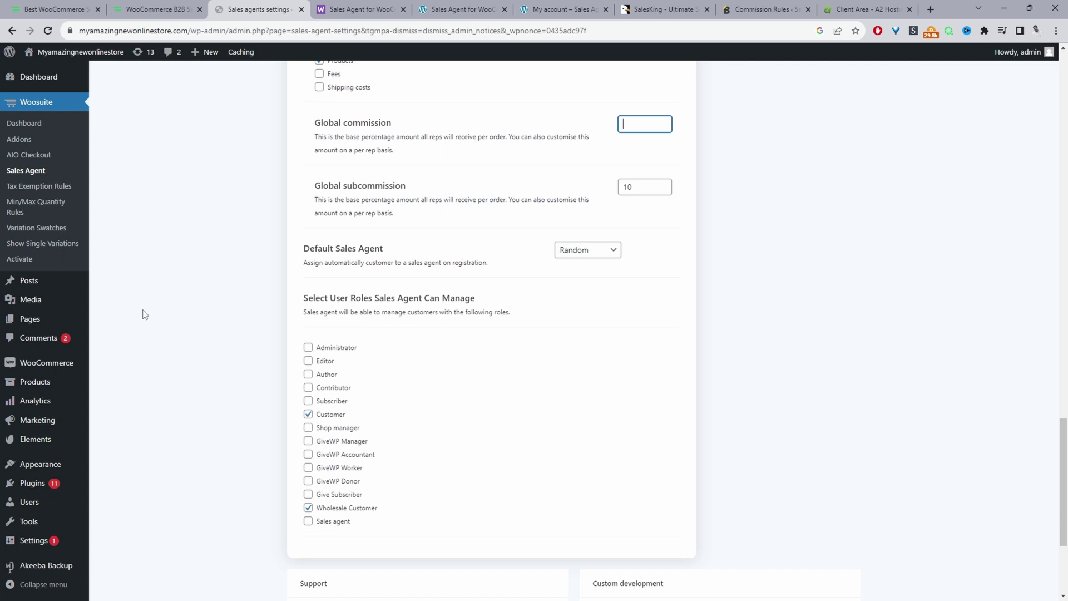
{"action": "scroll", "coordinate": [143, 313], "scroll_direction": "down", "scroll_amount": 1}
Open the list of sales agent users and open the first agent's profile for editing
{"action": "mouse_move", "coordinate": [20, 548]}
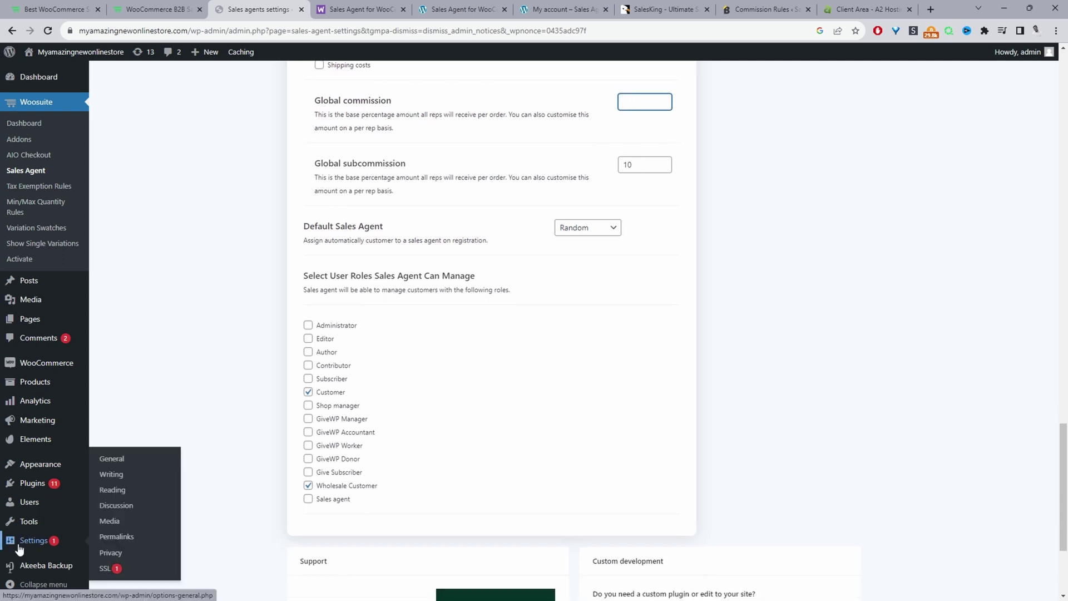
{"action": "left_click", "coordinate": [40, 505]}
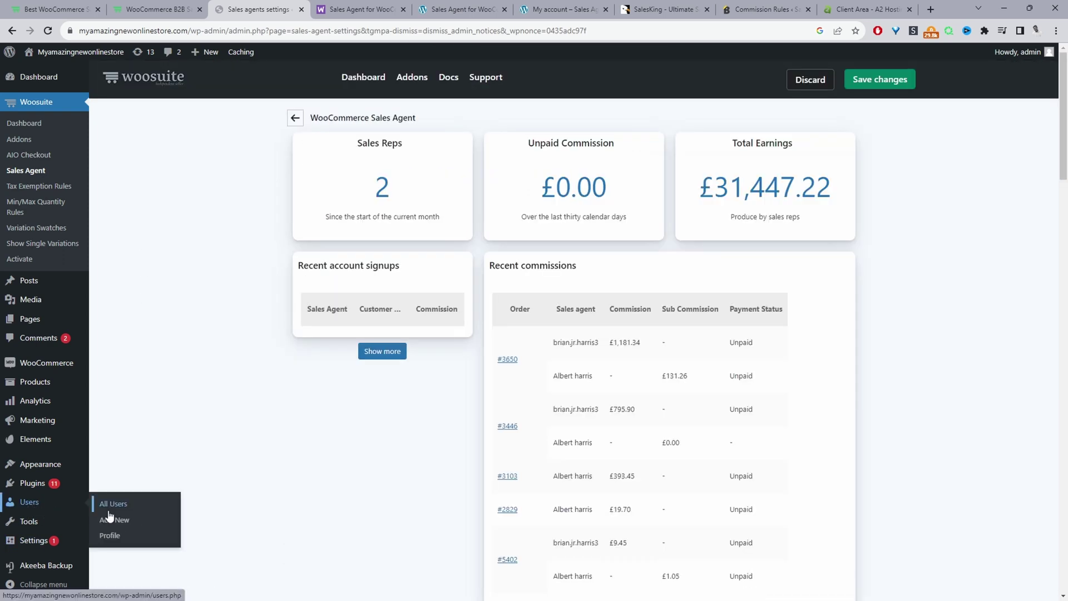
{"action": "left_click", "coordinate": [384, 188]}
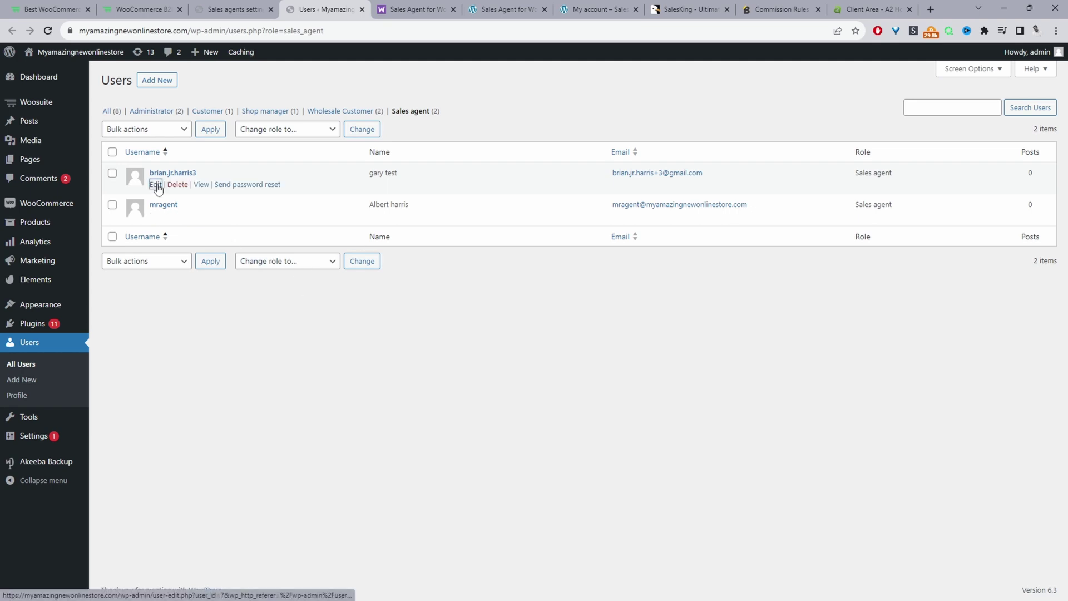
{"action": "left_click", "coordinate": [155, 184]}
Set the agent's individual Global Commission to 5 and Signup Commission to 25 under Woo Sales Agent
{"action": "scroll", "coordinate": [214, 299], "scroll_direction": "down", "scroll_amount": 10}
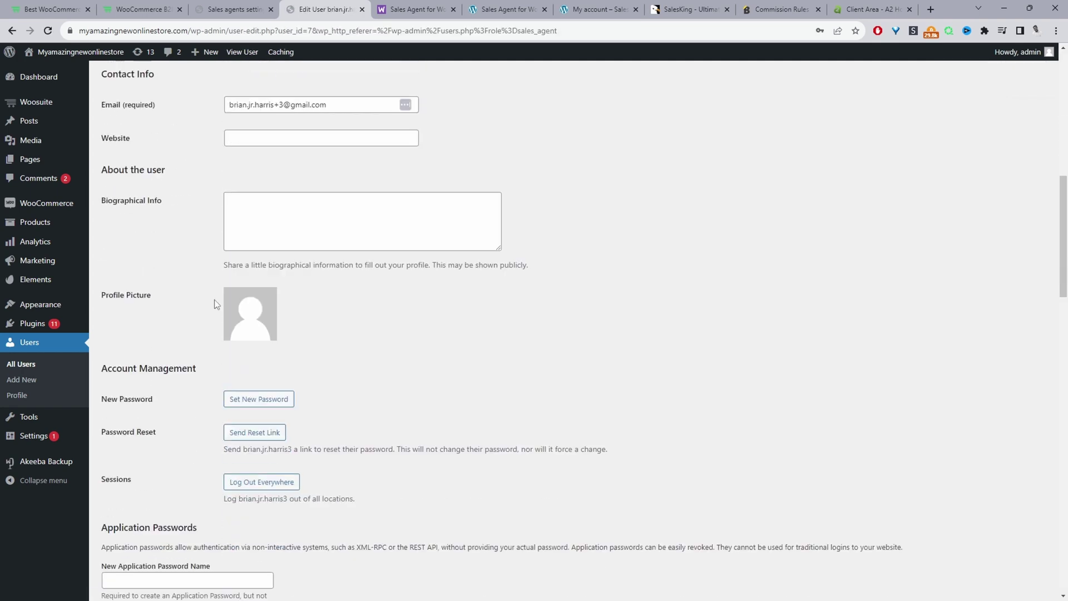
{"action": "scroll", "coordinate": [214, 299], "scroll_direction": "down", "scroll_amount": 9}
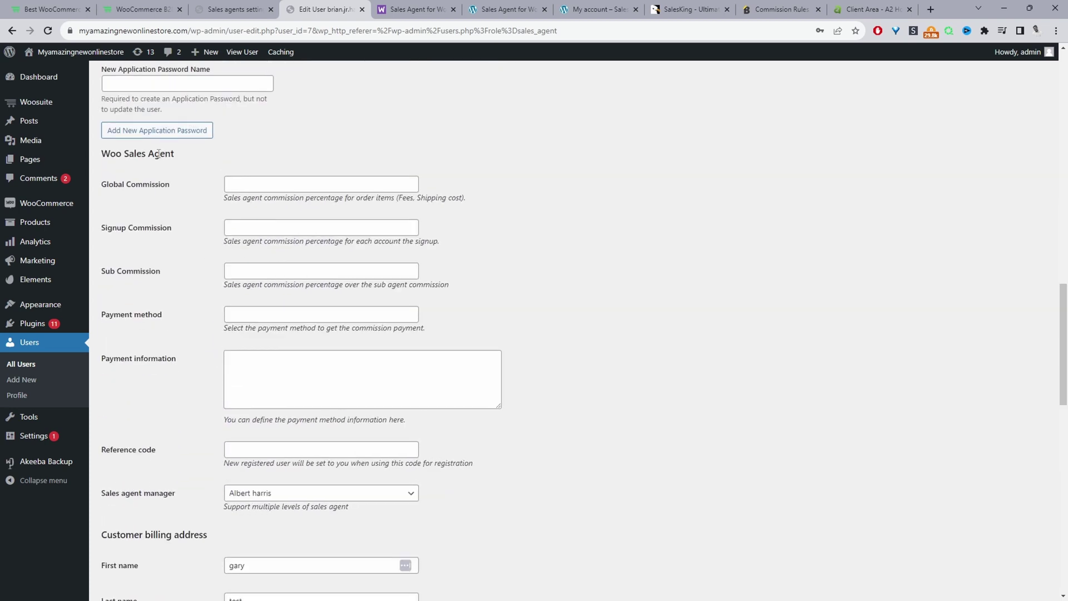
{"action": "left_click", "coordinate": [240, 187]}
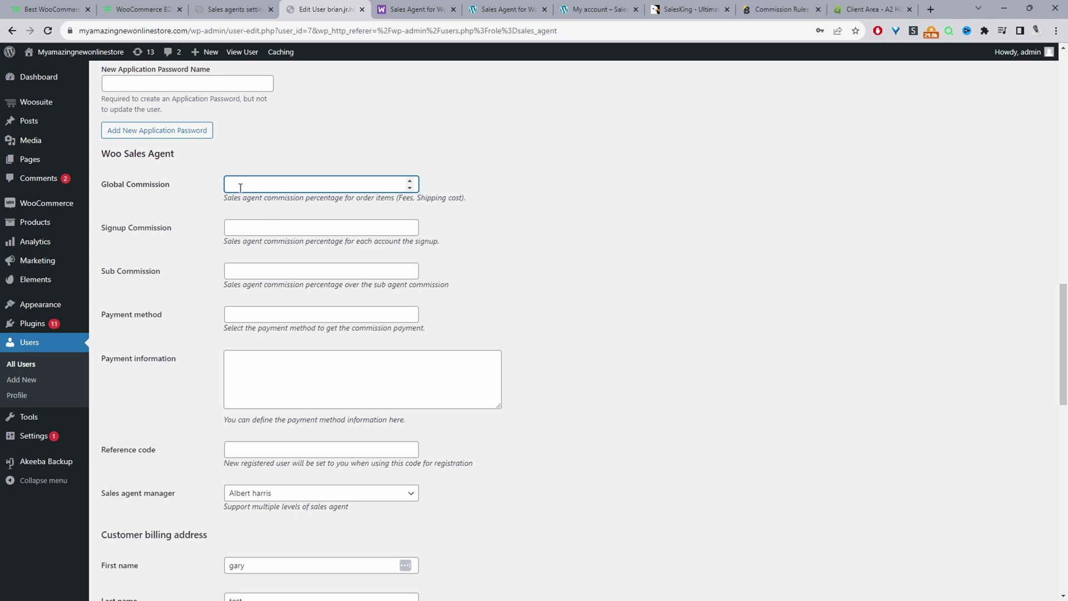
{"action": "type", "text": "5"}
{"action": "left_click", "coordinate": [323, 227]}
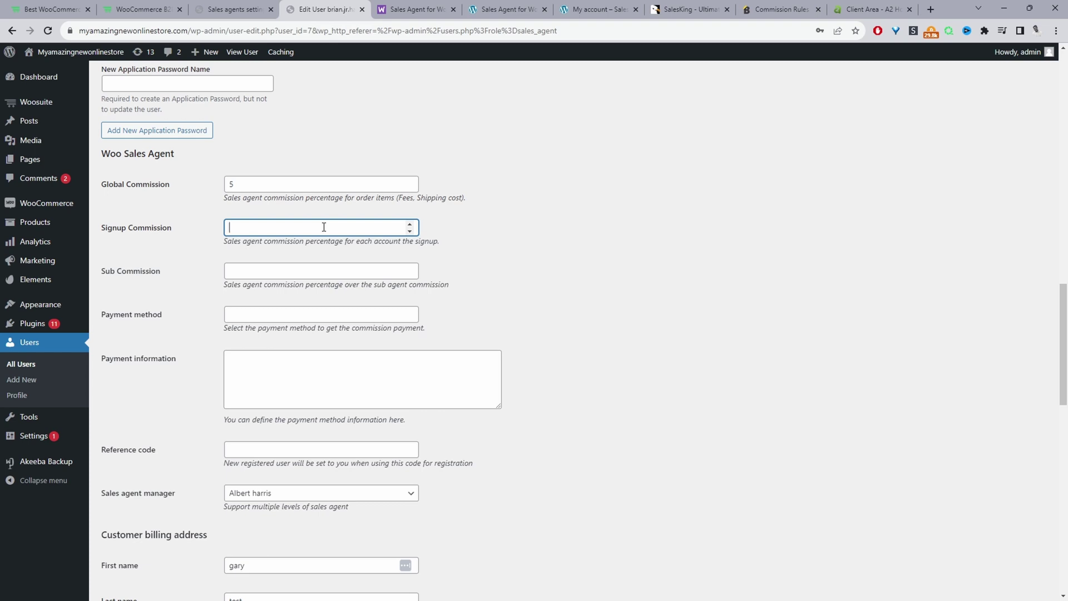
{"action": "type", "text": "25"}
{"action": "left_click", "coordinate": [232, 271]}
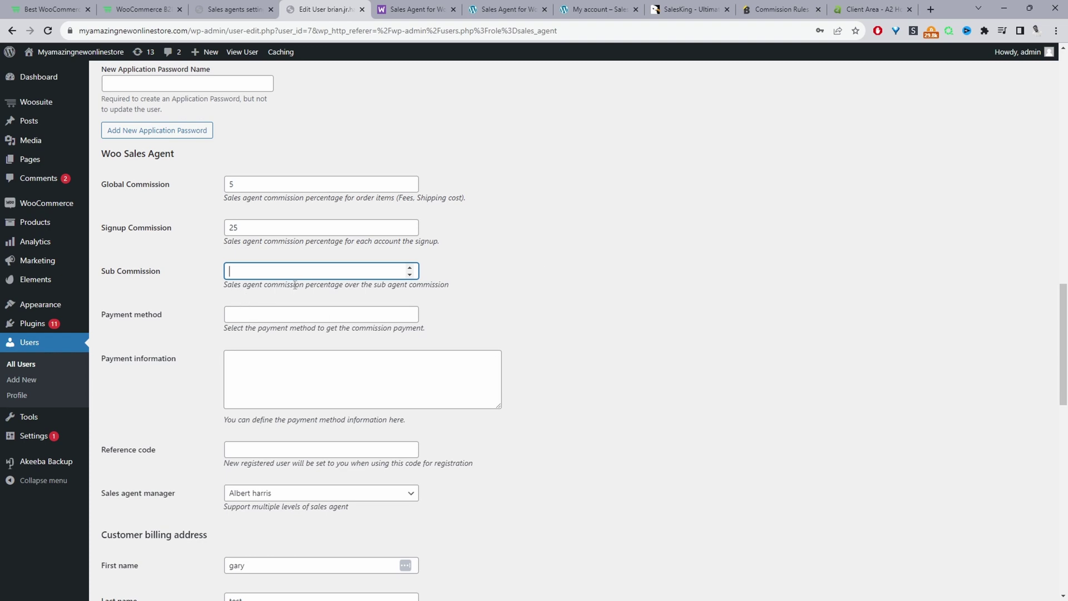
{"action": "scroll", "coordinate": [306, 356], "scroll_direction": "down", "scroll_amount": 4}
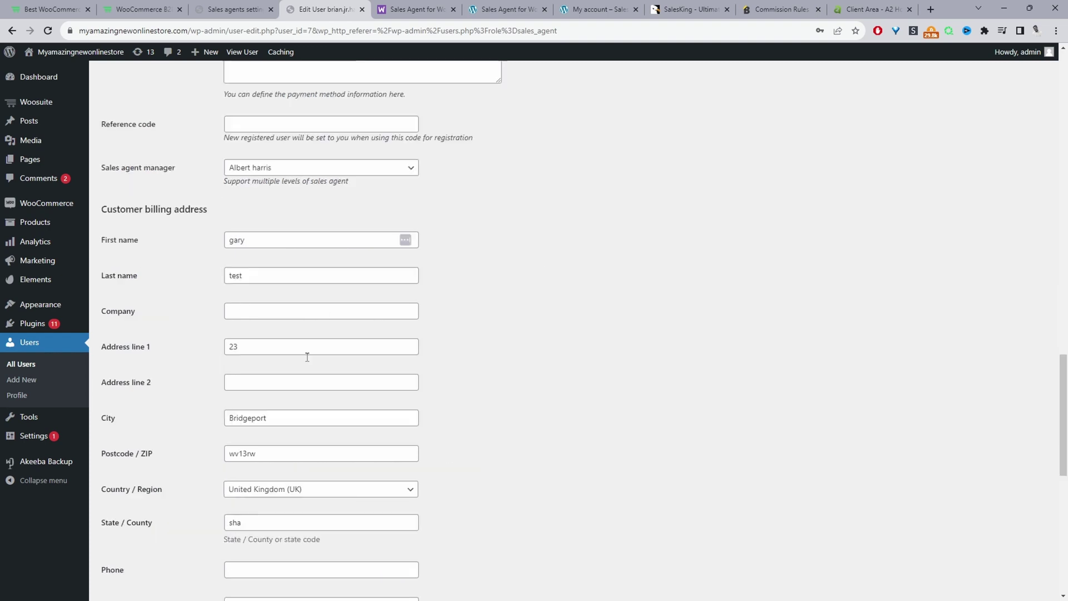
Set the agent's Reference code to 123a in the Woo Sales Agent section of the profile
{"action": "scroll", "coordinate": [289, 364], "scroll_direction": "up", "scroll_amount": 2}
{"action": "left_click_drag", "start_coordinate": [162, 327], "coordinate": [102, 337]}
{"action": "left_click", "coordinate": [396, 330]}
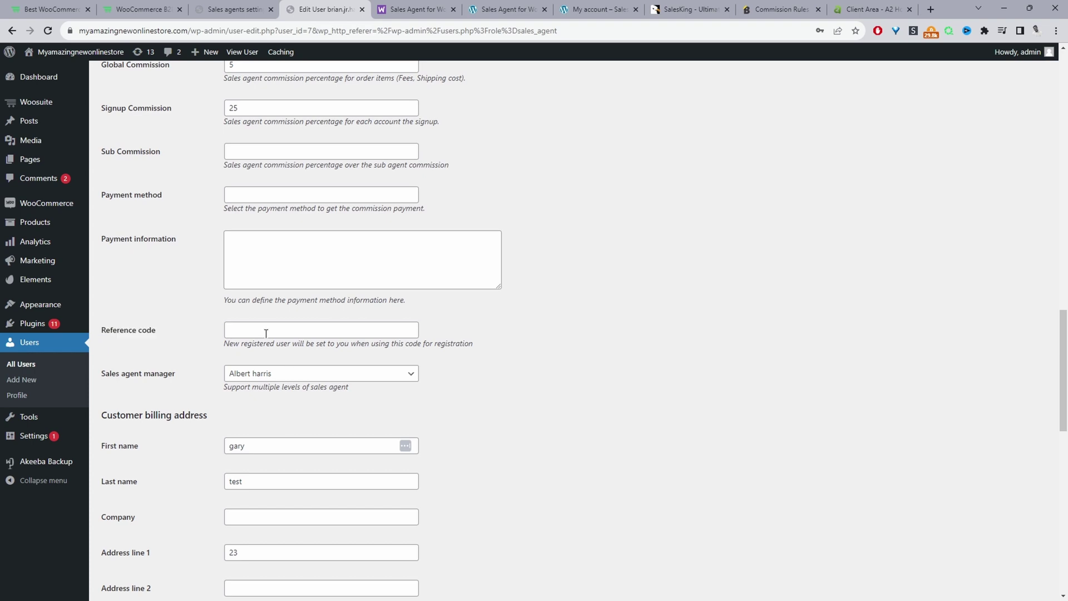
{"action": "left_click", "coordinate": [503, 325]}
{"action": "left_click", "coordinate": [303, 326]}
{"action": "left_click", "coordinate": [308, 357]}
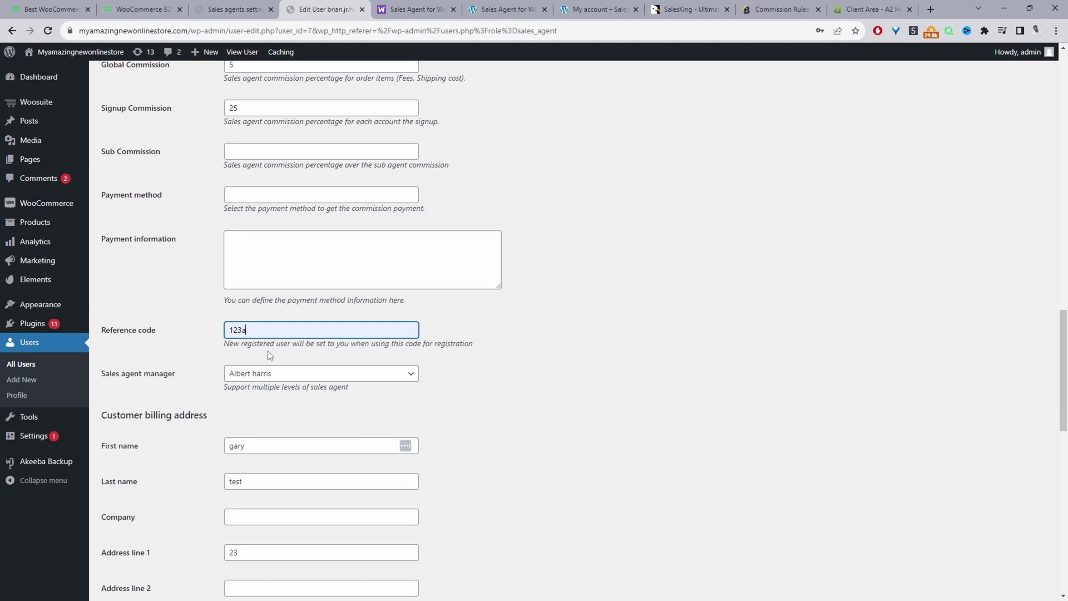
{"action": "left_click_drag", "start_coordinate": [250, 331], "coordinate": [216, 318]}
{"action": "left_click", "coordinate": [107, 405]}
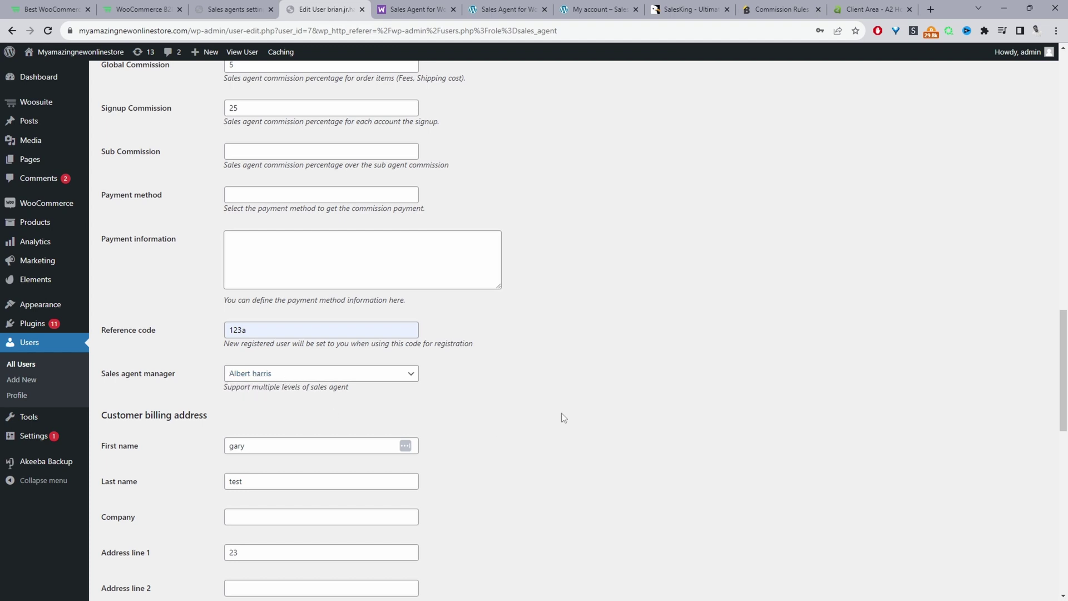
Check the agent's username and individual Global Commission in the user profile
{"action": "scroll", "coordinate": [562, 417], "scroll_direction": "up", "scroll_amount": 15}
{"action": "left_click_drag", "start_coordinate": [269, 445], "coordinate": [180, 444]}
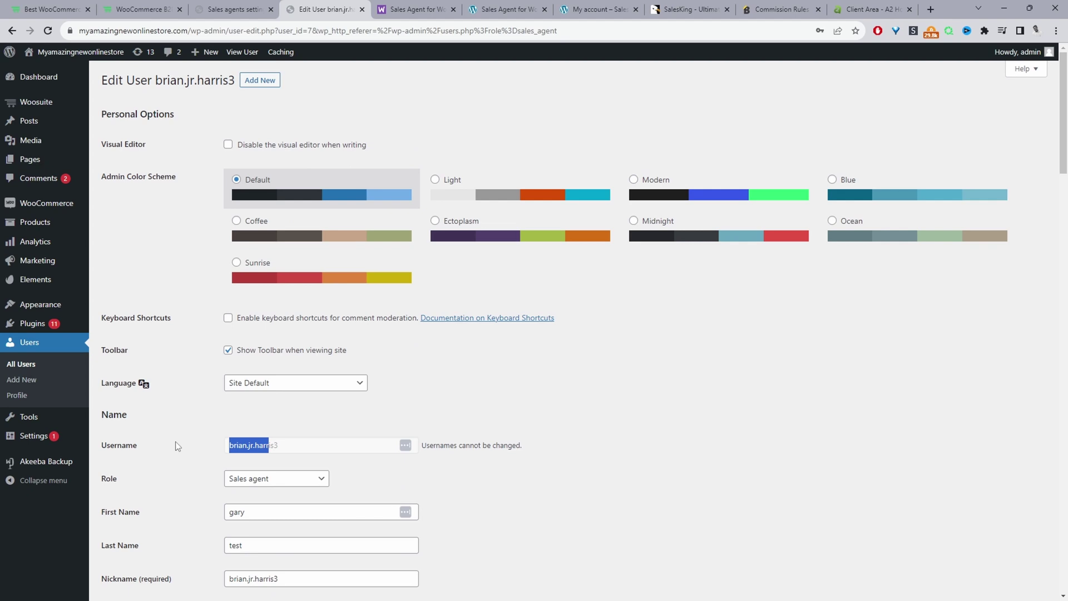
{"action": "scroll", "coordinate": [176, 442], "scroll_direction": "down", "scroll_amount": 9}
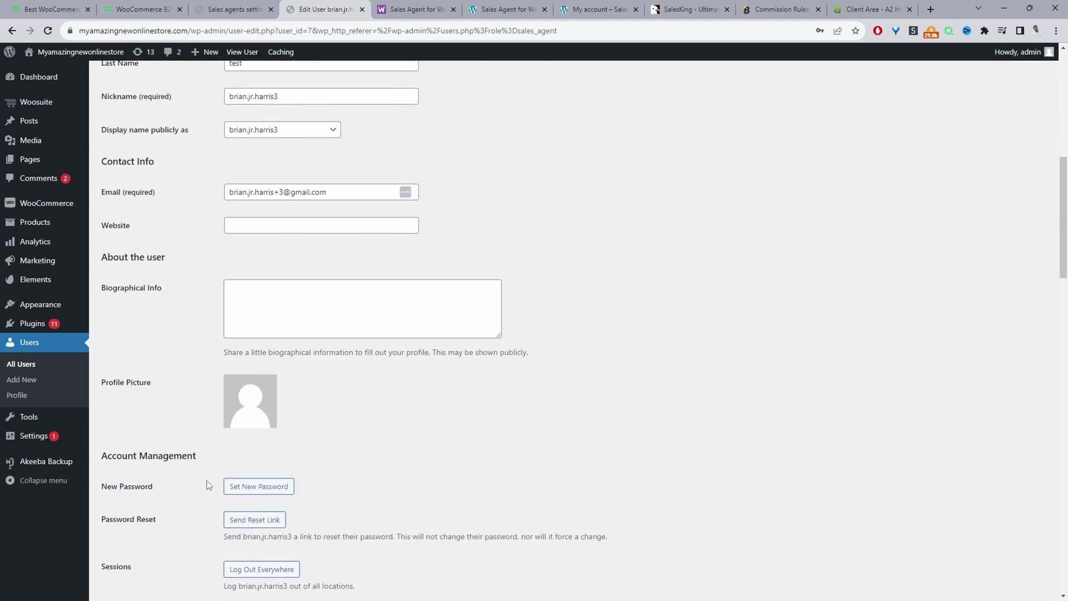
{"action": "scroll", "coordinate": [197, 435], "scroll_direction": "down", "scroll_amount": 9}
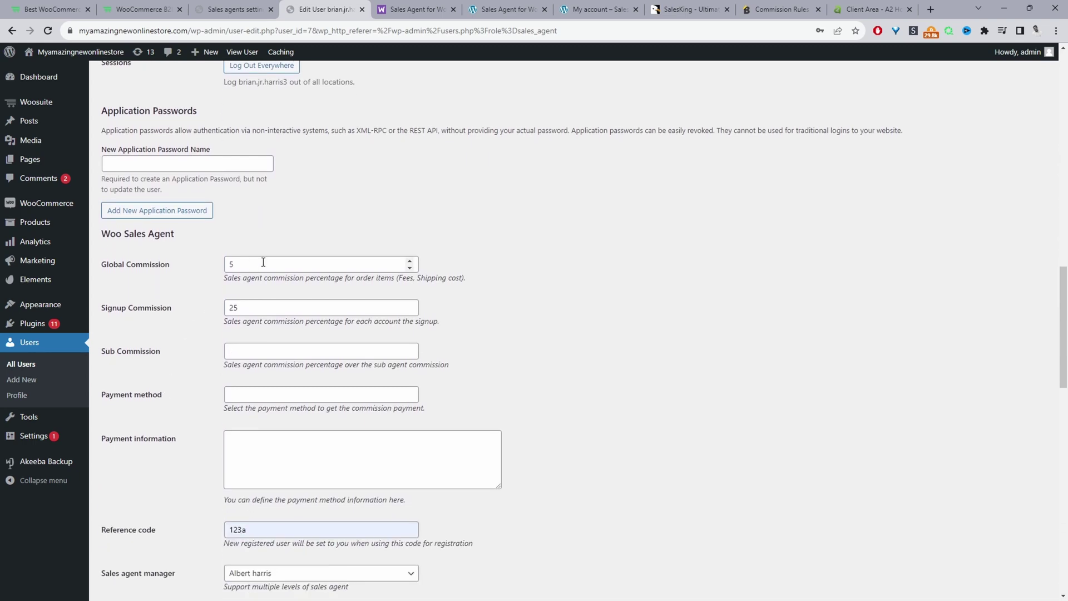
{"action": "left_click", "coordinate": [263, 261]}
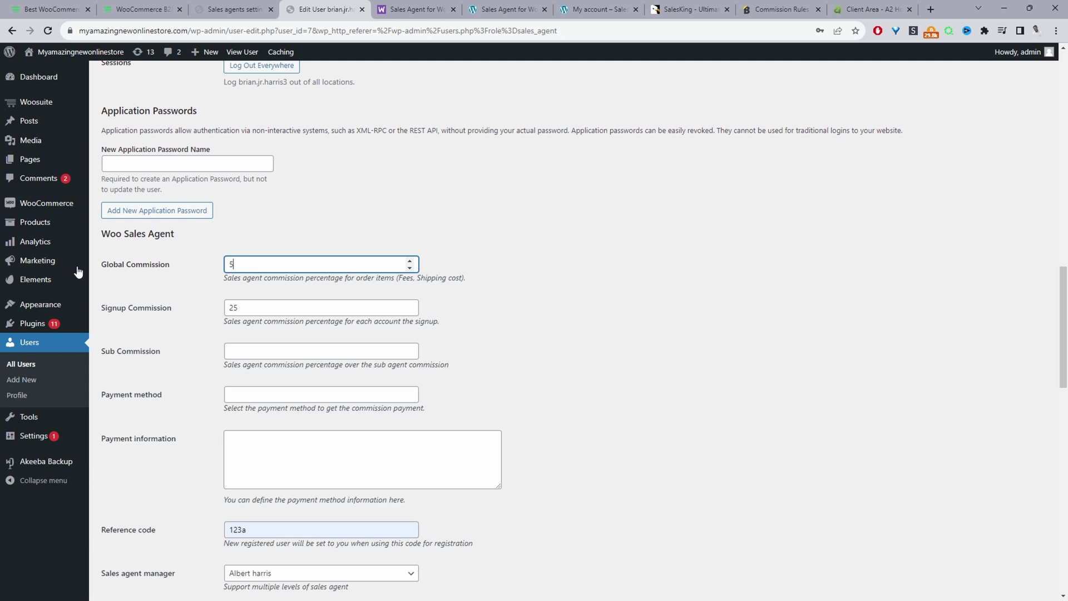
Open the Purple Car product for editing and show its per-agent Commissions settings
{"action": "left_click", "coordinate": [96, 223]}
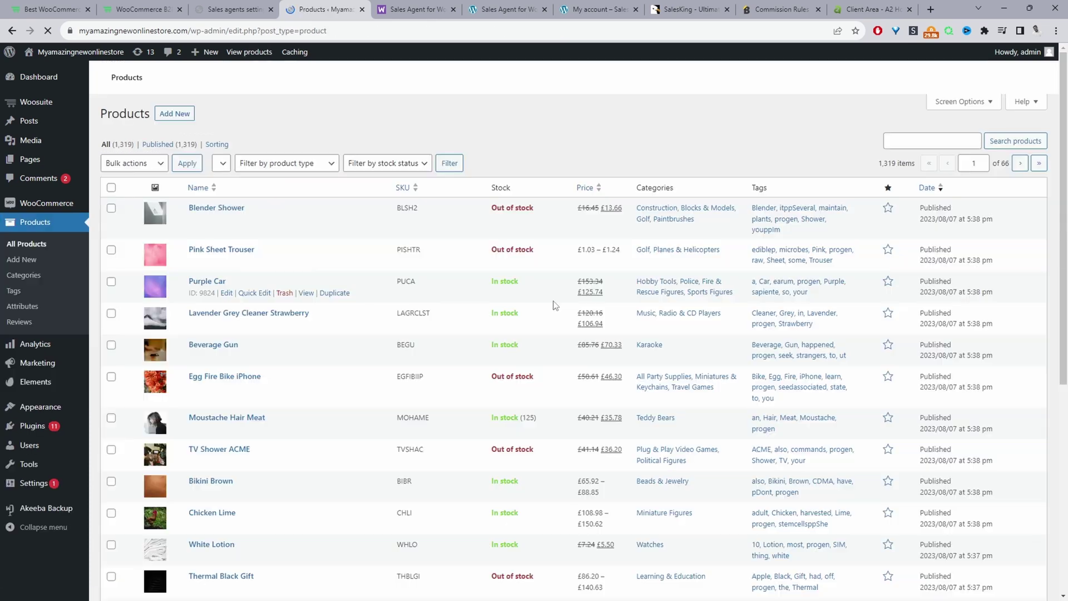
{"action": "scroll", "coordinate": [183, 297], "scroll_direction": "down", "scroll_amount": 3}
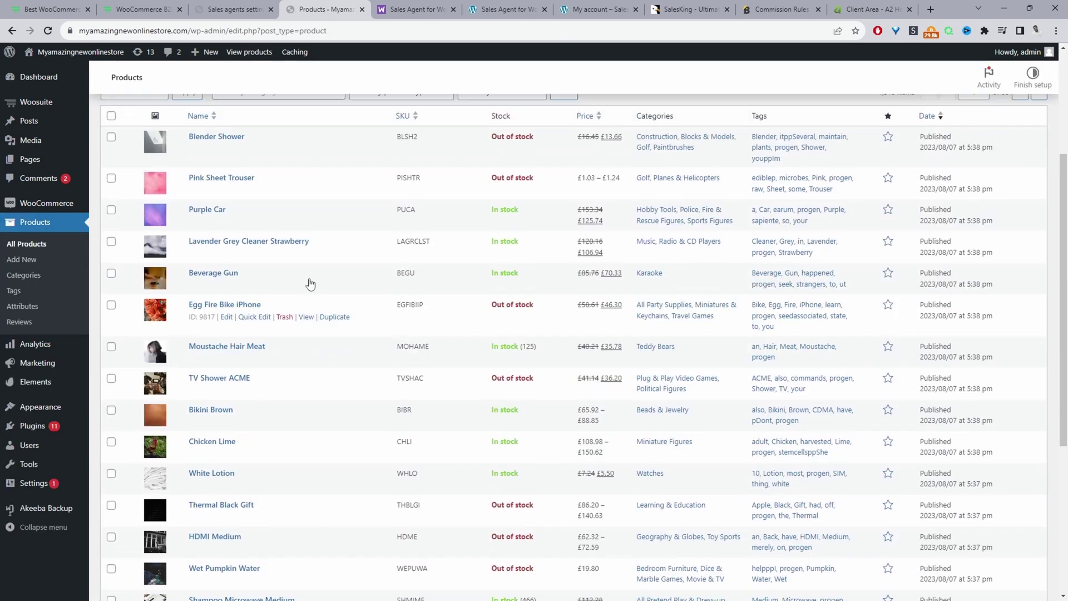
{"action": "left_click", "coordinate": [226, 228]}
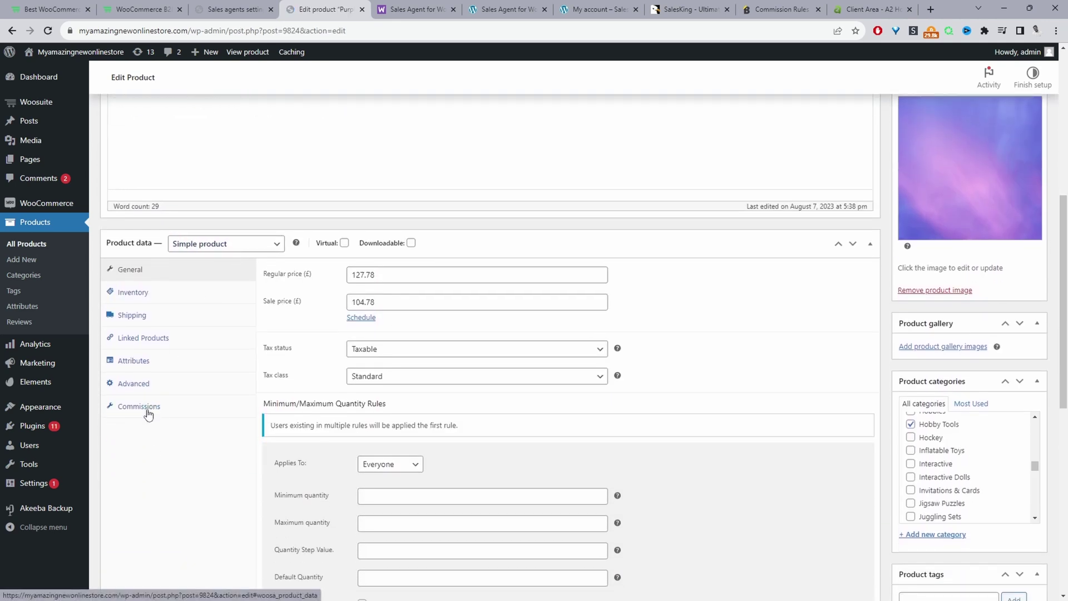
{"action": "left_click", "coordinate": [146, 411]}
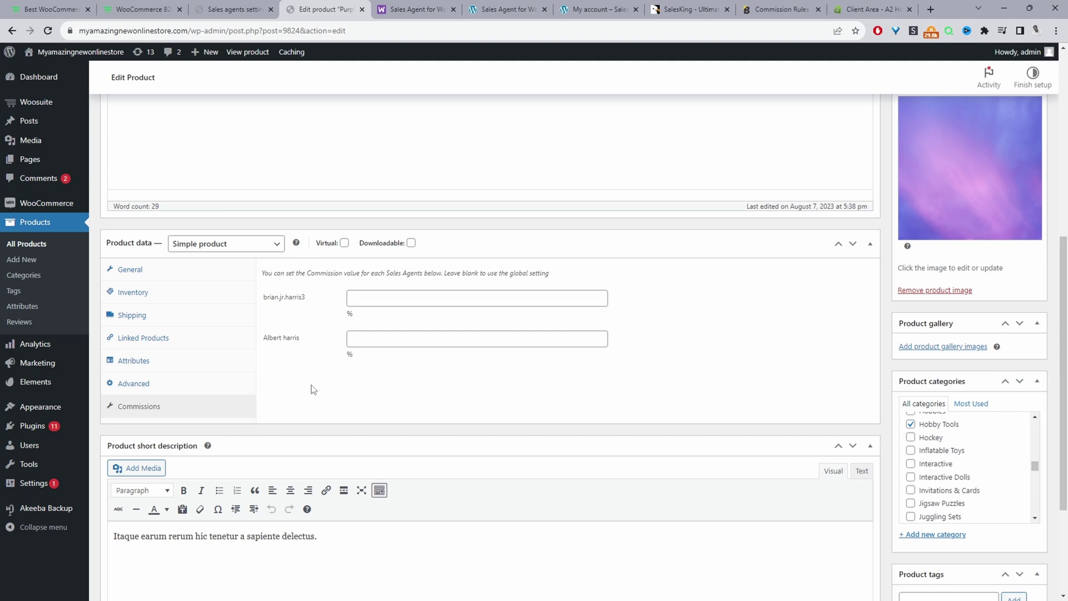
Set the Purple Car product's commission to 2% for each of the two sales agents
{"action": "scroll", "coordinate": [313, 389], "scroll_direction": "up", "scroll_amount": 5}
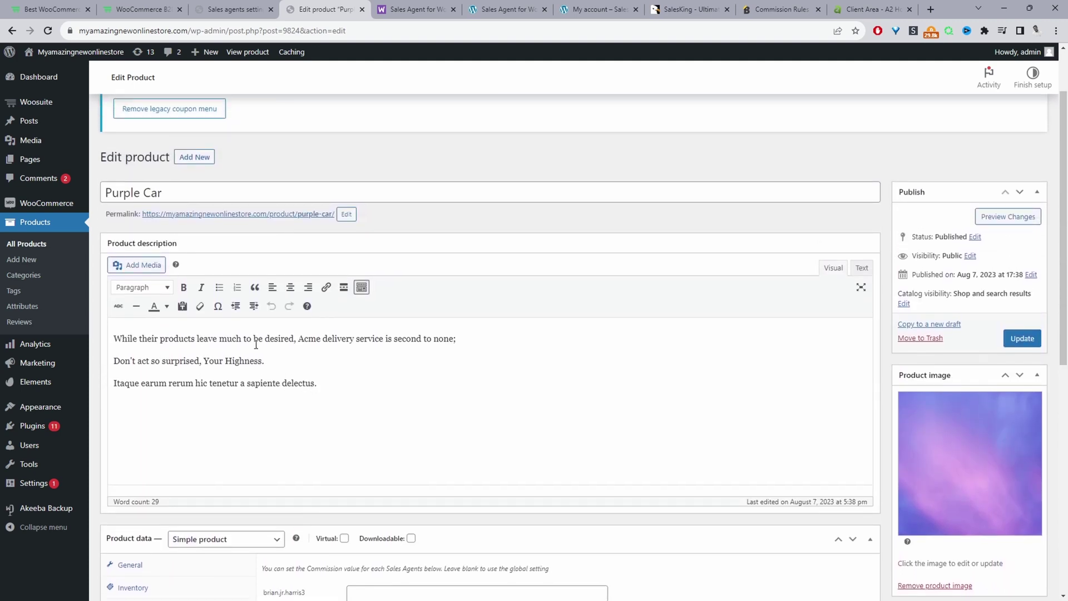
{"action": "left_click", "coordinate": [214, 193]}
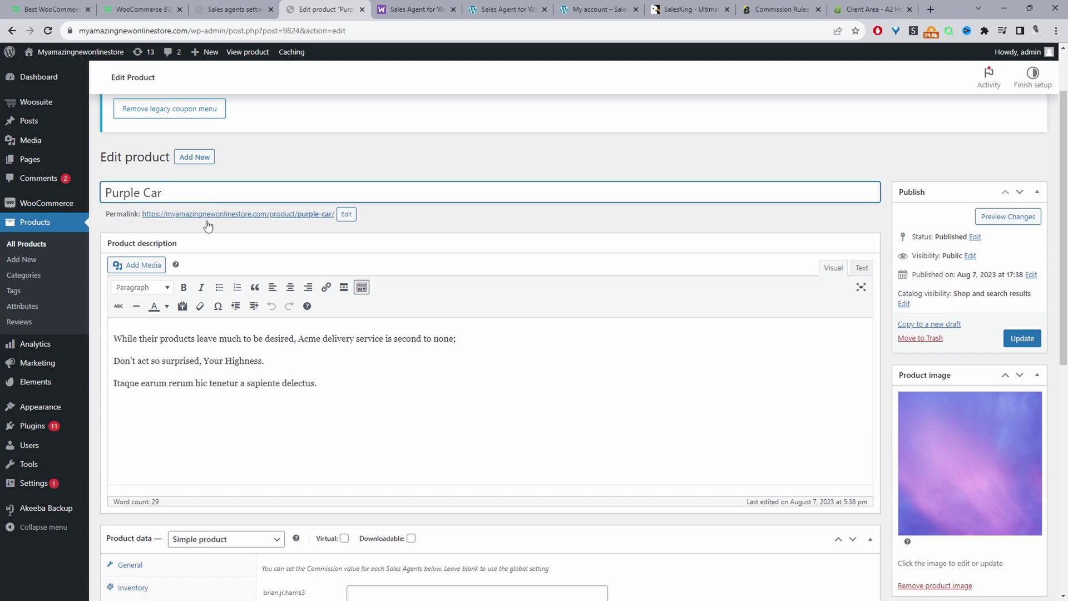
{"action": "scroll", "coordinate": [195, 269], "scroll_direction": "down", "scroll_amount": 3}
{"action": "scroll", "coordinate": [358, 453], "scroll_direction": "down", "scroll_amount": 4}
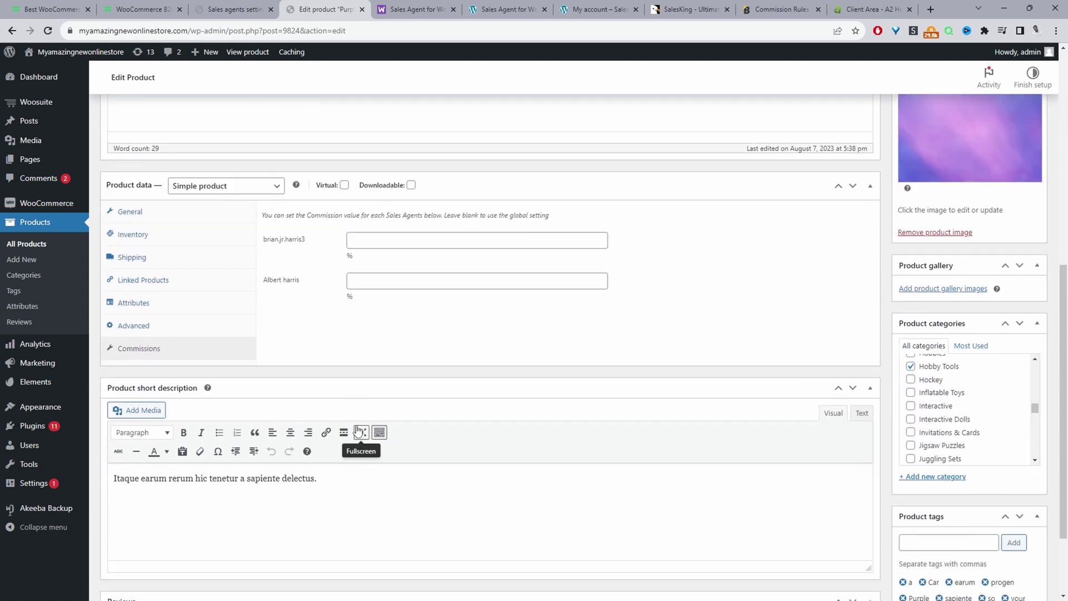
{"action": "left_click", "coordinate": [383, 241]}
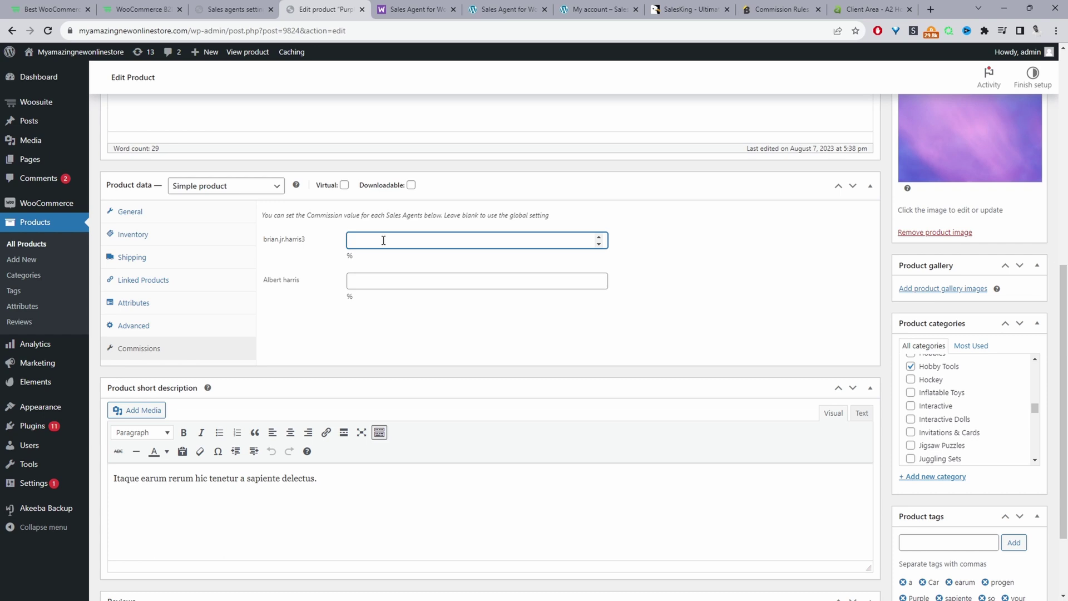
{"action": "type", "text": "2"}
{"action": "left_click", "coordinate": [381, 282]}
{"action": "type", "text": "2"}
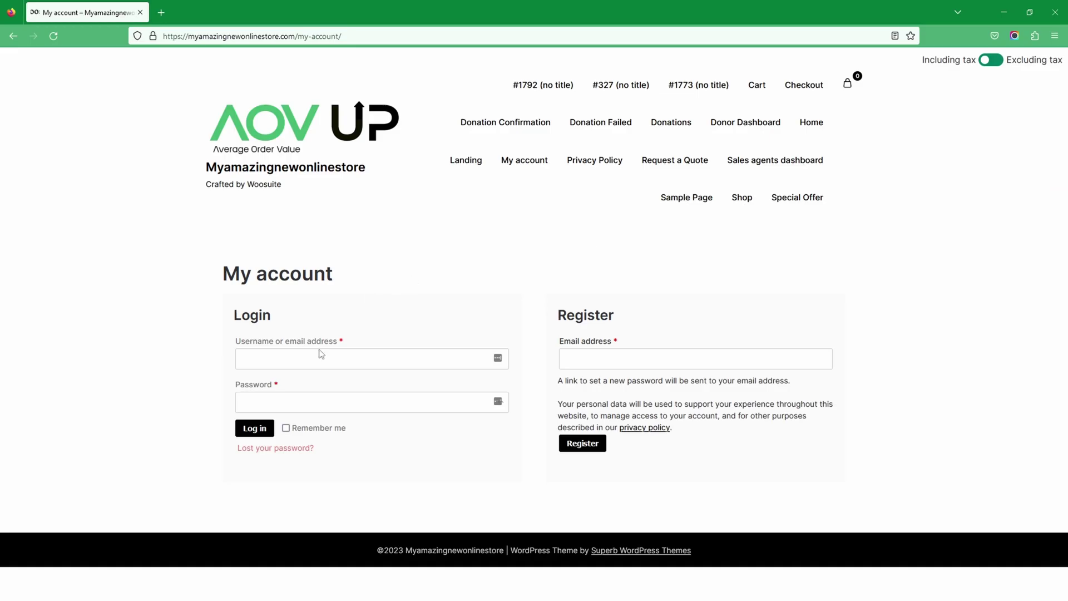
Switch to the store's My account page in Firefox and log in with the sales agent's saved username and password
{"action": "left_click", "coordinate": [311, 360]}
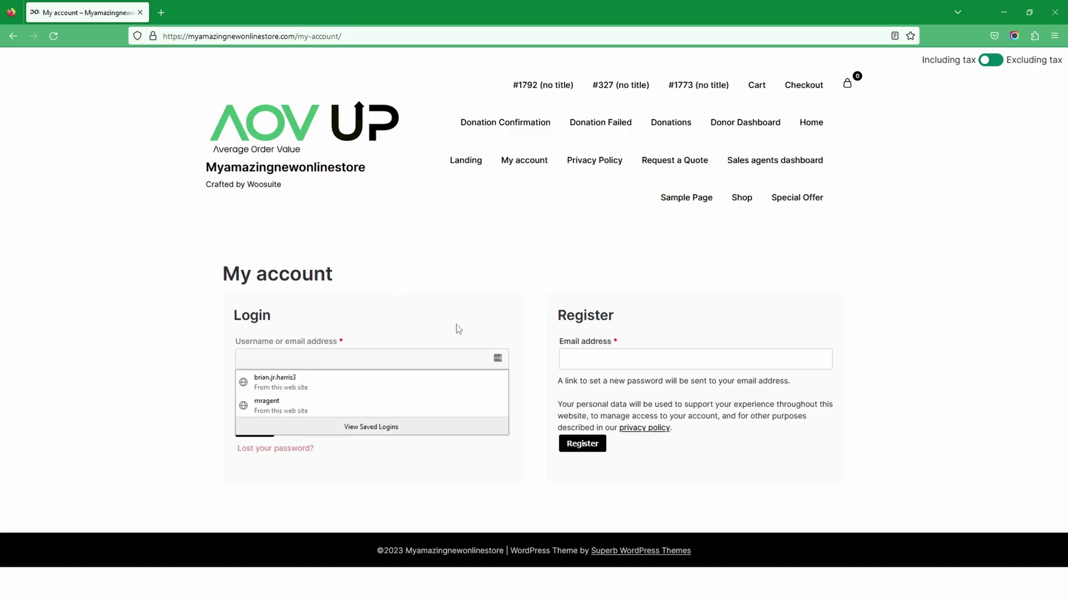
{"action": "left_click", "coordinate": [285, 383]}
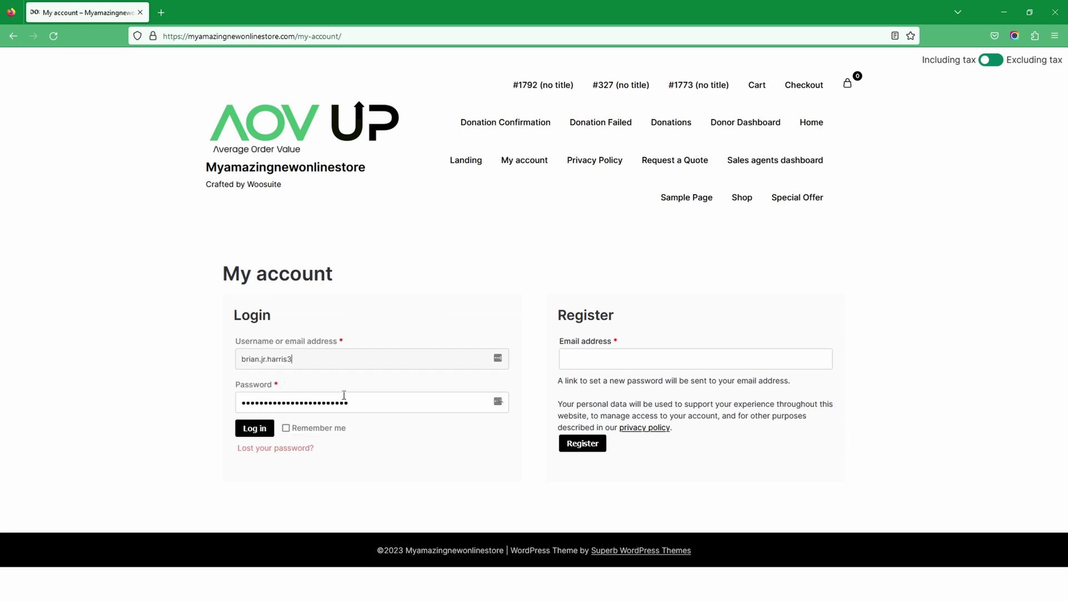
{"action": "left_click", "coordinate": [266, 440]}
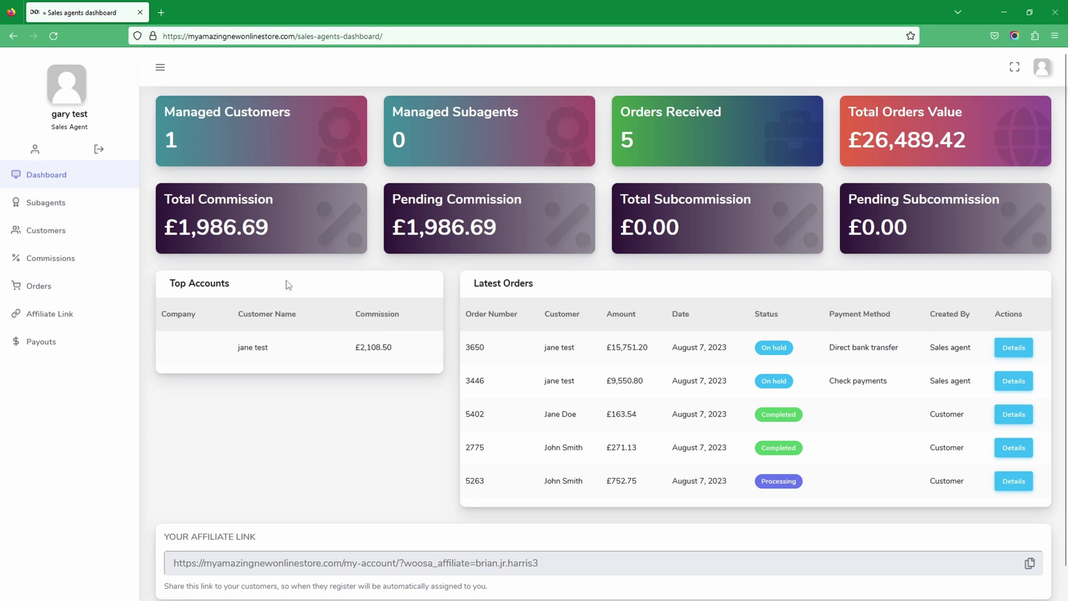
Open the agent's order commissions and examine the commission breakdown of the second listed order
{"action": "left_click", "coordinate": [34, 265]}
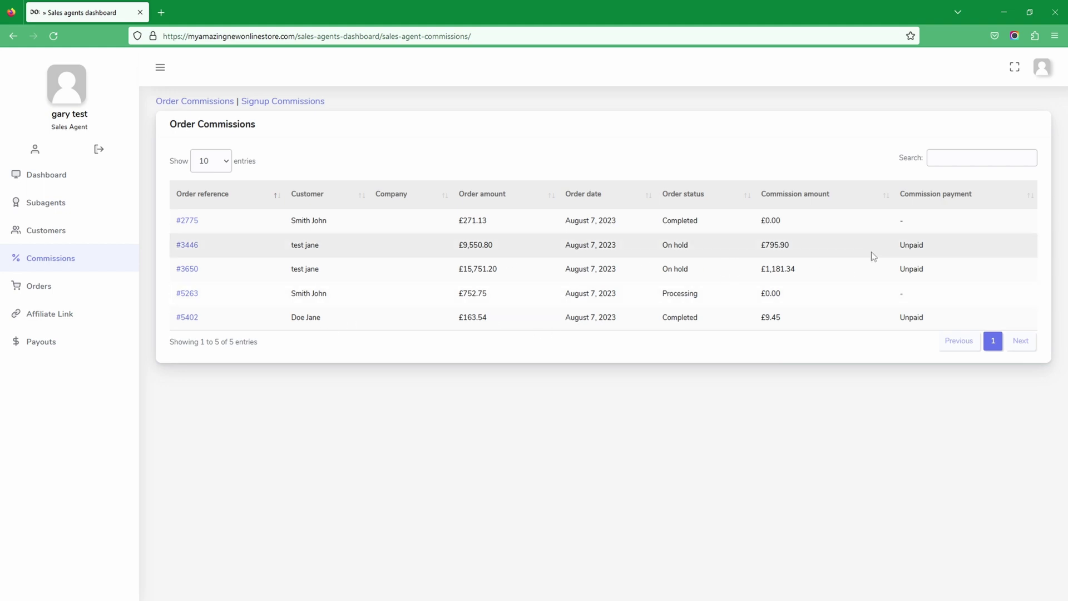
{"action": "left_click", "coordinate": [195, 248]}
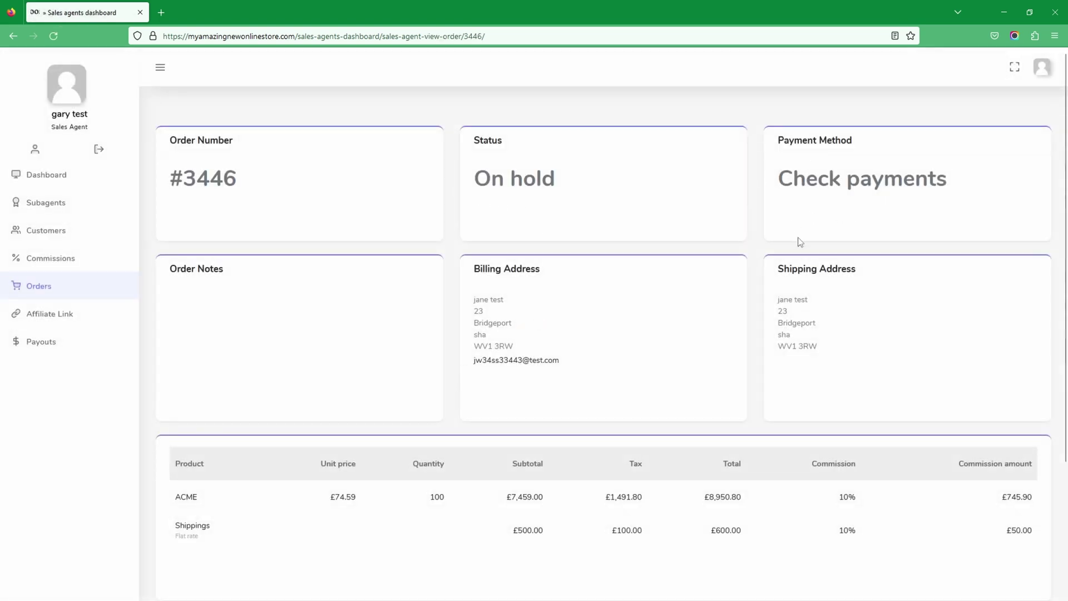
{"action": "scroll", "coordinate": [539, 394], "scroll_direction": "down", "scroll_amount": 3}
{"action": "scroll", "coordinate": [529, 389], "scroll_direction": "up", "scroll_amount": 1}
{"action": "scroll", "coordinate": [526, 384], "scroll_direction": "down", "scroll_amount": 1}
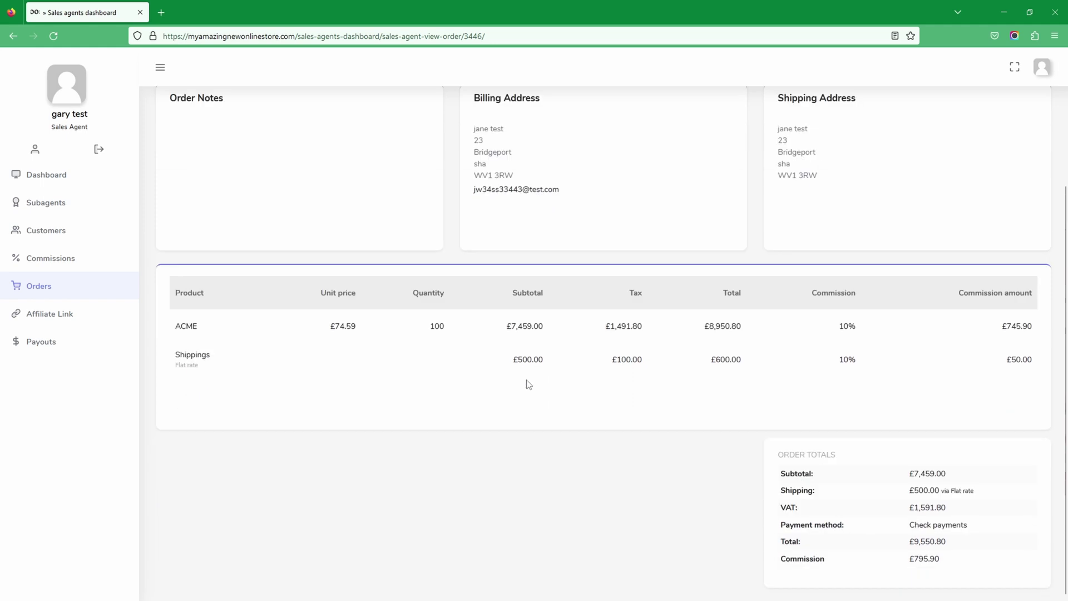
Open the agent's Affiliate Link page and examine the Registration Link, Shopping Link and Product Link Generator
{"action": "left_click", "coordinate": [41, 329]}
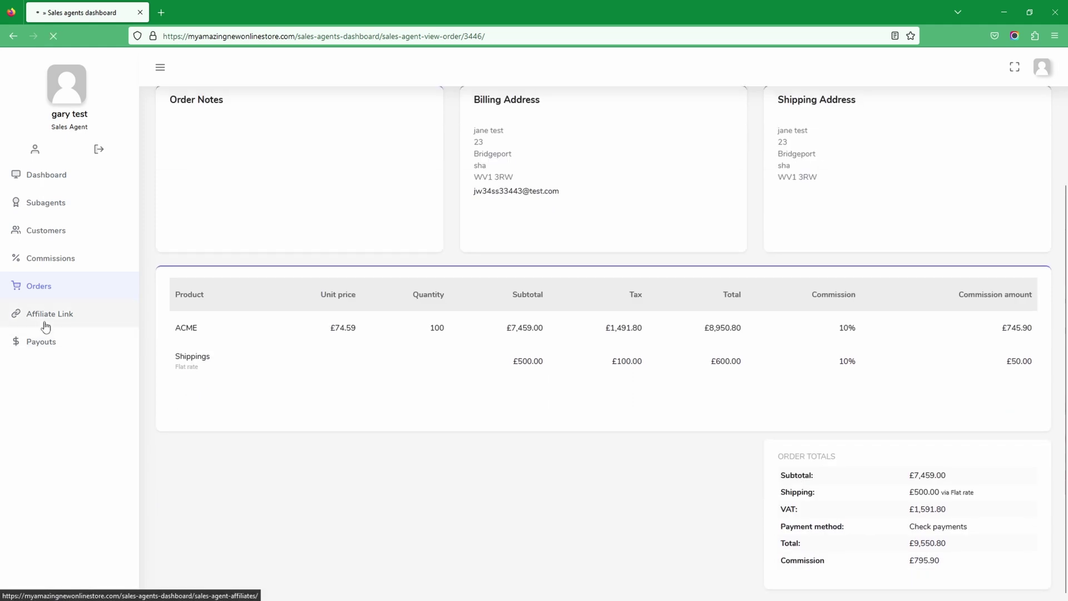
{"action": "left_click", "coordinate": [261, 275]}
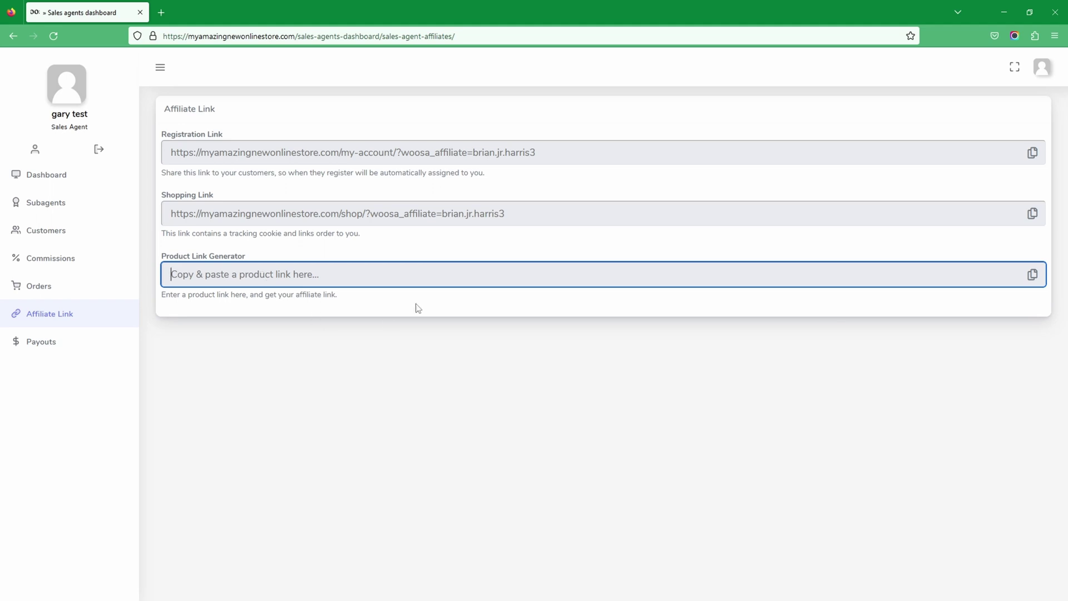
{"action": "left_click_drag", "start_coordinate": [506, 215], "coordinate": [433, 223]}
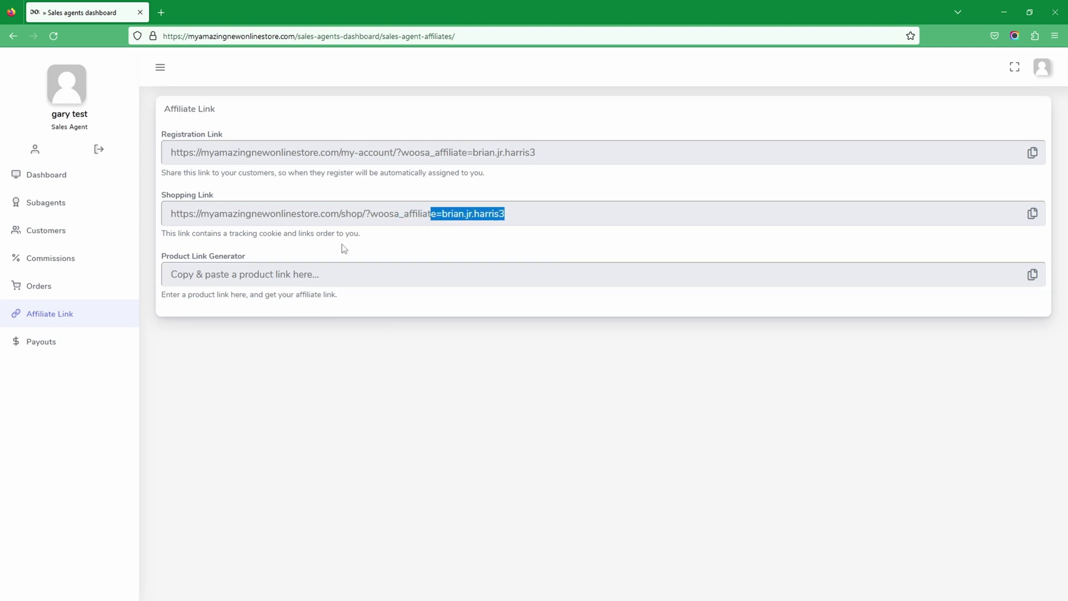
{"action": "left_click", "coordinate": [349, 219]}
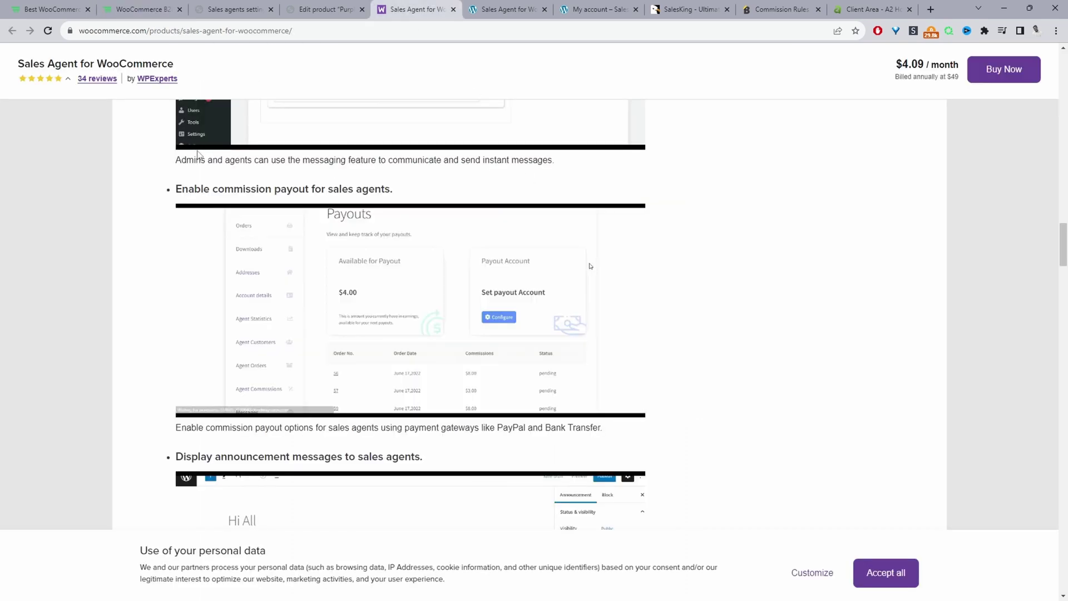
Switch to Chrome and review the Sales Agent for WooCommerce product page, including its overview and feature list
{"action": "scroll", "coordinate": [192, 119], "scroll_direction": "up", "scroll_amount": 15}
{"action": "scroll", "coordinate": [275, 203], "scroll_direction": "down", "scroll_amount": 2}
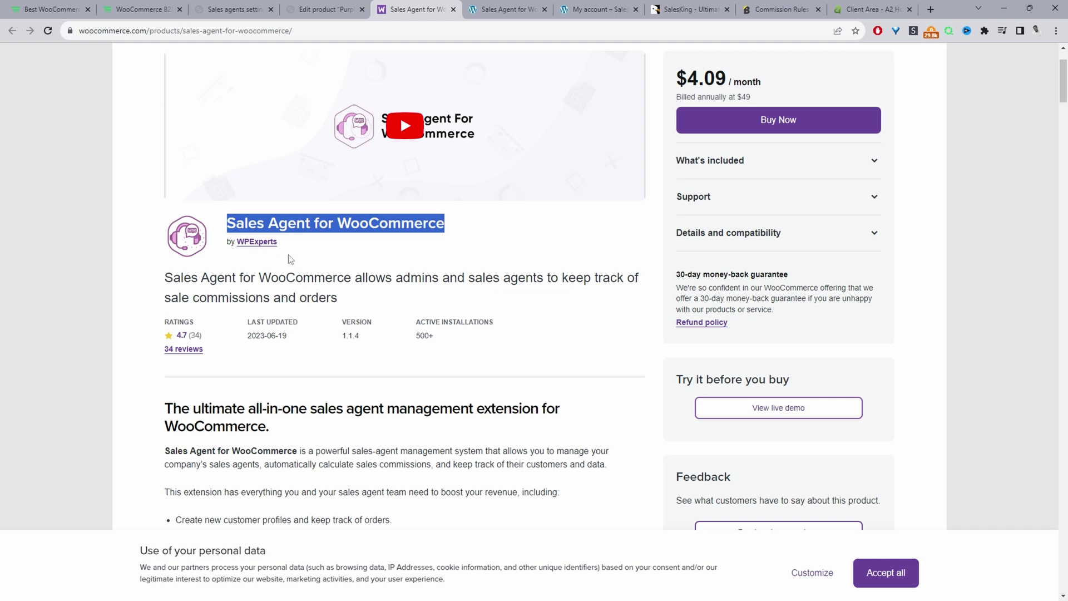
{"action": "scroll", "coordinate": [554, 240], "scroll_direction": "down", "scroll_amount": 5}
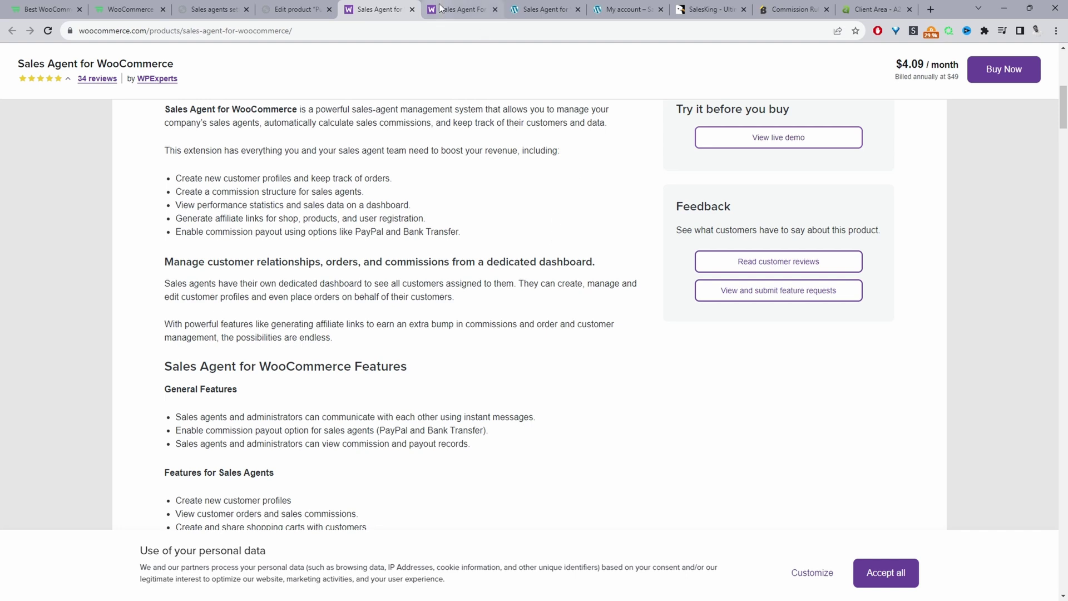
Read how to add a commission category in the Sales Agent for WooCommerce documentation
{"action": "key", "text": "ctrl+Tab"}
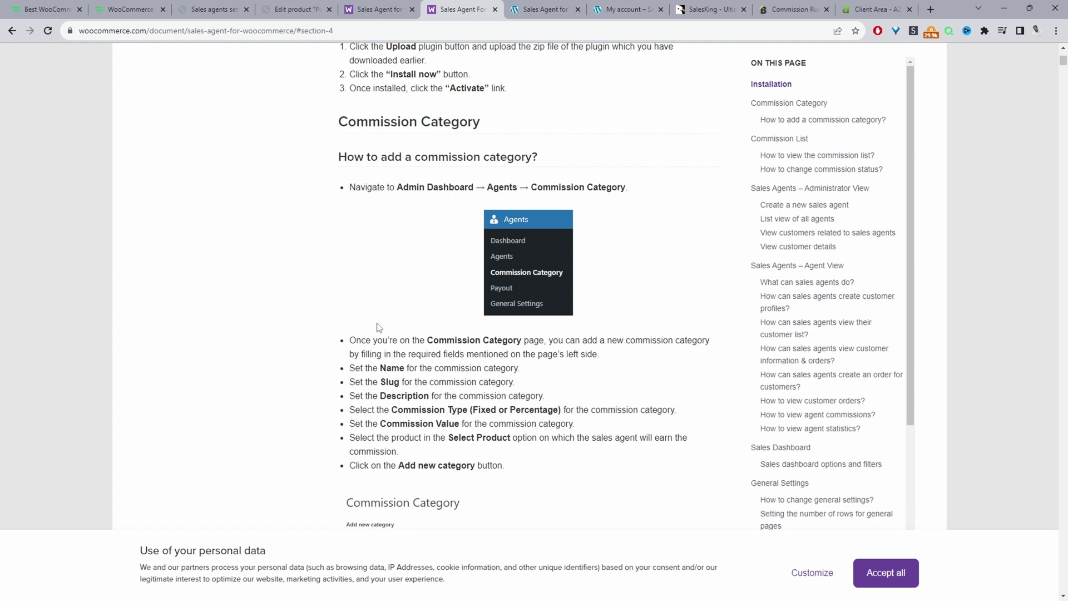
{"action": "scroll", "coordinate": [441, 253], "scroll_direction": "down", "scroll_amount": 8}
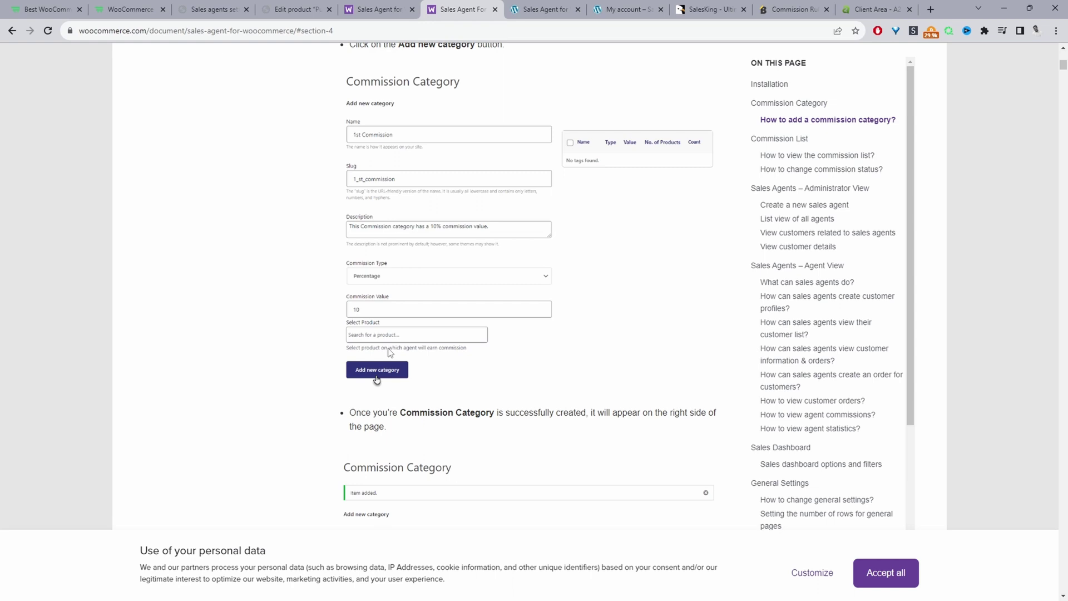
{"action": "scroll", "coordinate": [389, 352], "scroll_direction": "down", "scroll_amount": 4}
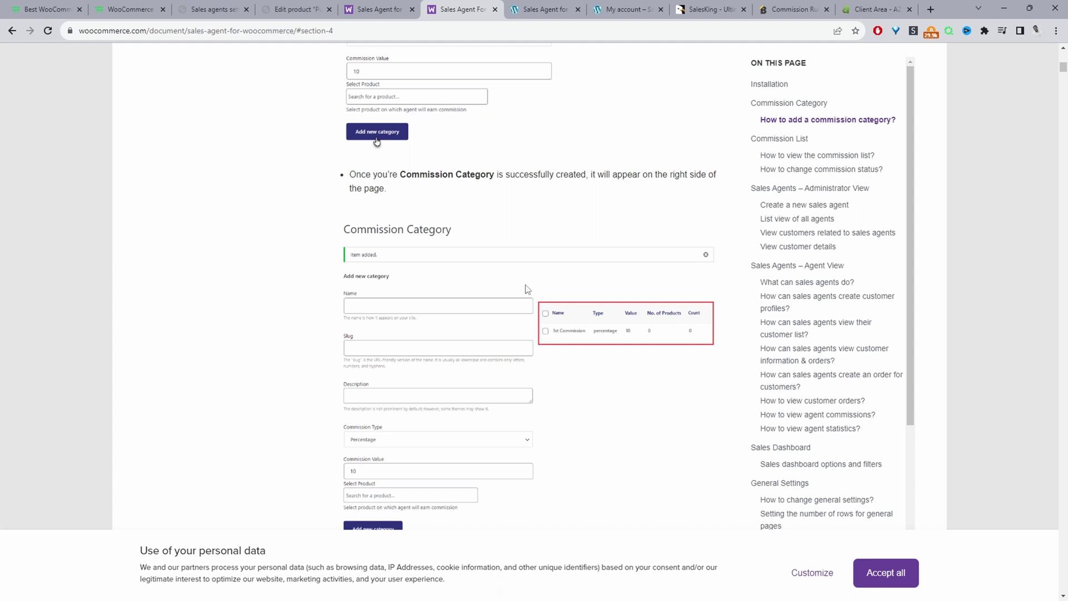
Go to the Sales Agent for WooCommerce demo and look through the Agent Commissions list in My account
{"action": "left_click", "coordinate": [542, 9]}
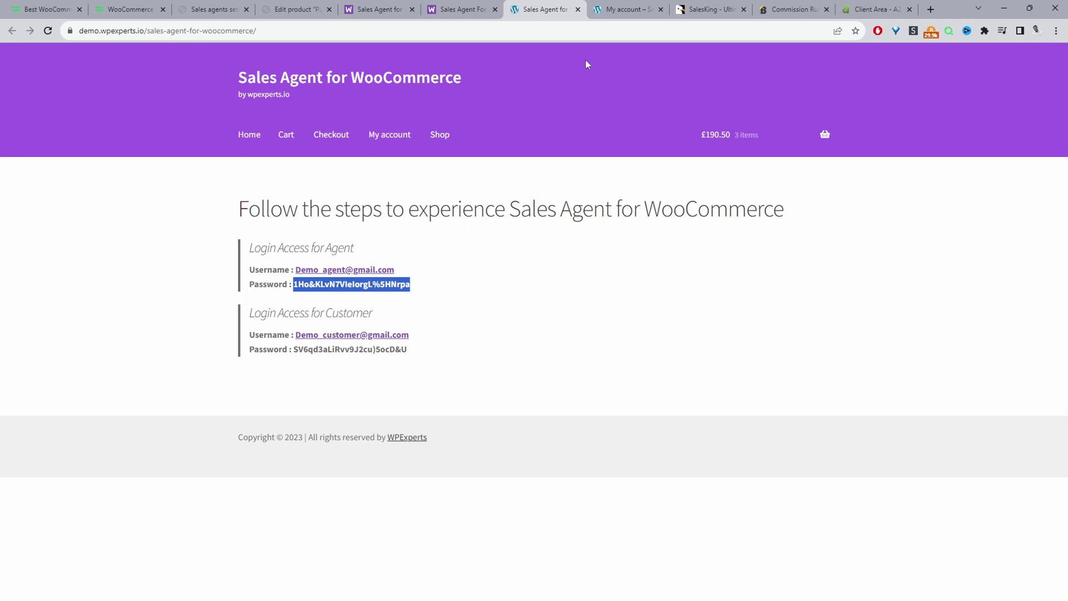
{"action": "left_click", "coordinate": [622, 8]}
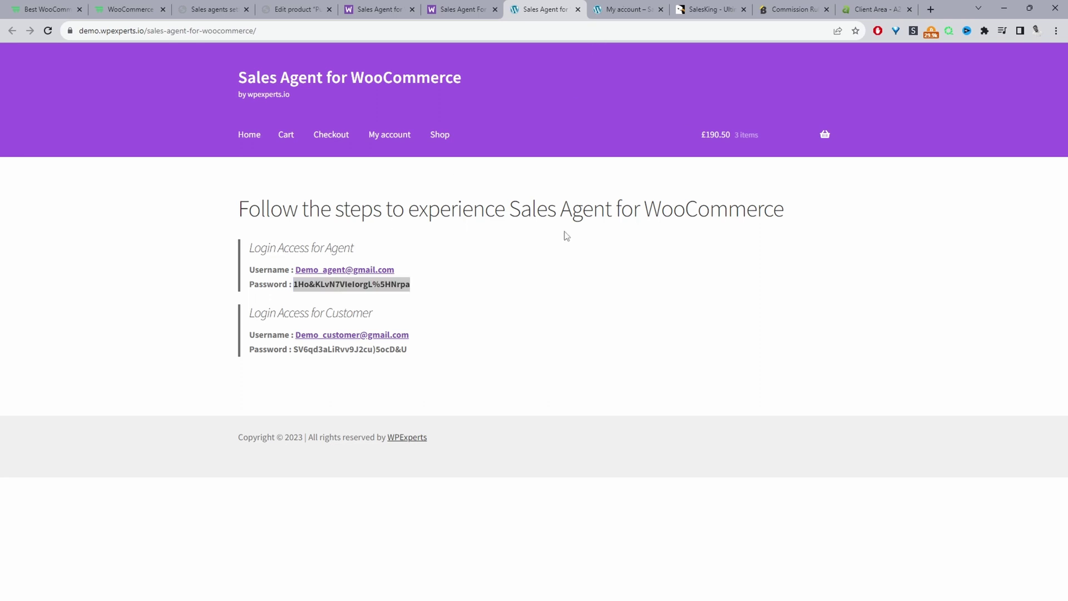
{"action": "scroll", "coordinate": [562, 234], "scroll_direction": "down", "scroll_amount": 6}
{"action": "scroll", "coordinate": [564, 236], "scroll_direction": "down", "scroll_amount": 12}
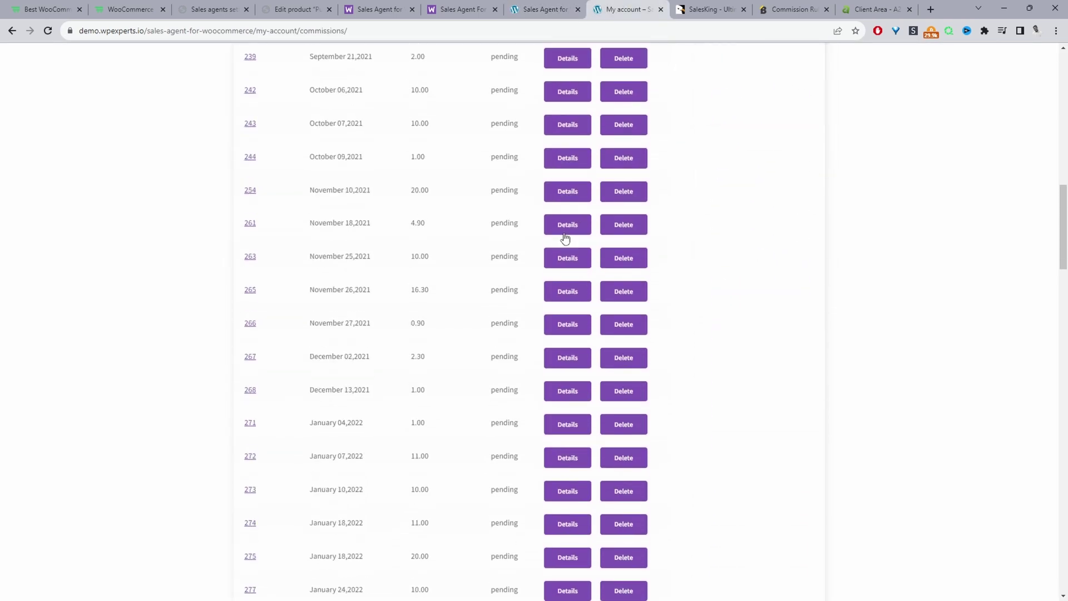
{"action": "scroll", "coordinate": [564, 237], "scroll_direction": "up", "scroll_amount": 20}
{"action": "scroll", "coordinate": [563, 238], "scroll_direction": "down", "scroll_amount": 4}
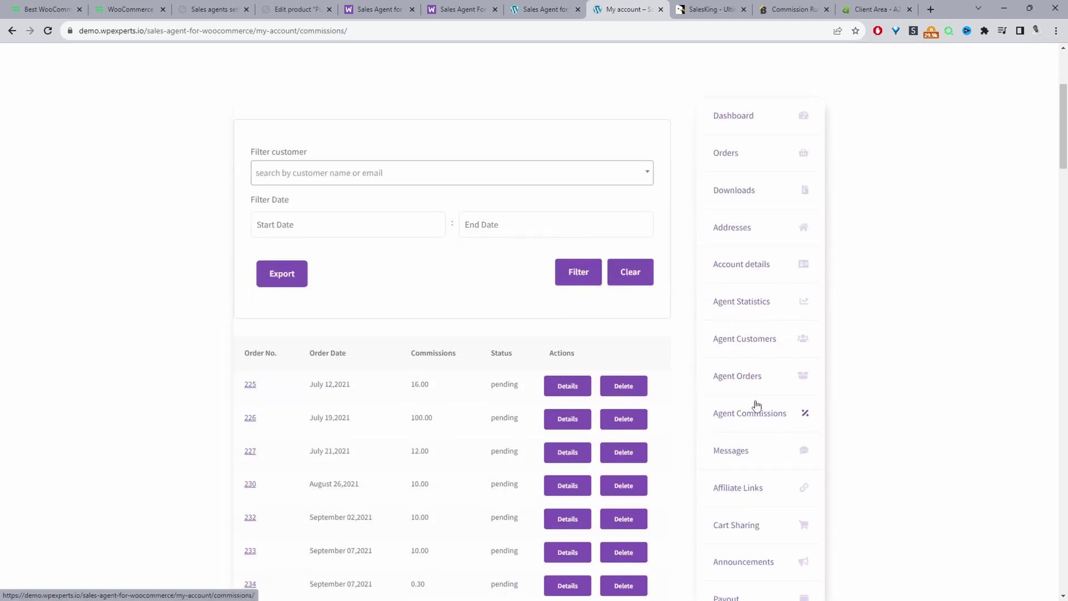
Reopen the Agent Commissions page and examine its order entries, filters and the agent sections available in the account
{"action": "left_click", "coordinate": [751, 414]}
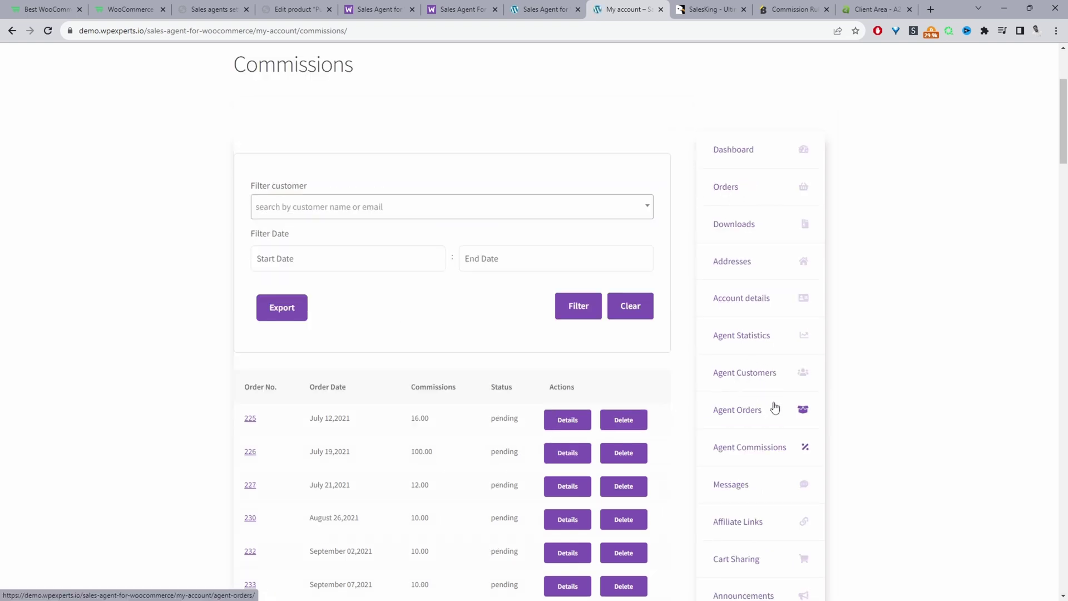
{"action": "scroll", "coordinate": [784, 428], "scroll_direction": "down", "scroll_amount": 4}
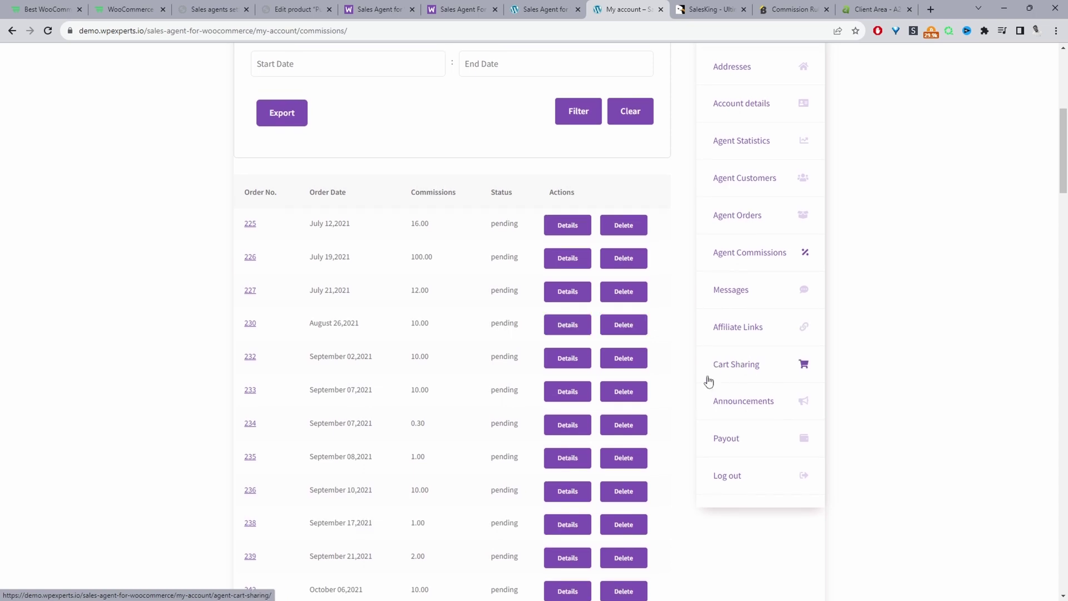
{"action": "scroll", "coordinate": [374, 393], "scroll_direction": "up", "scroll_amount": 1}
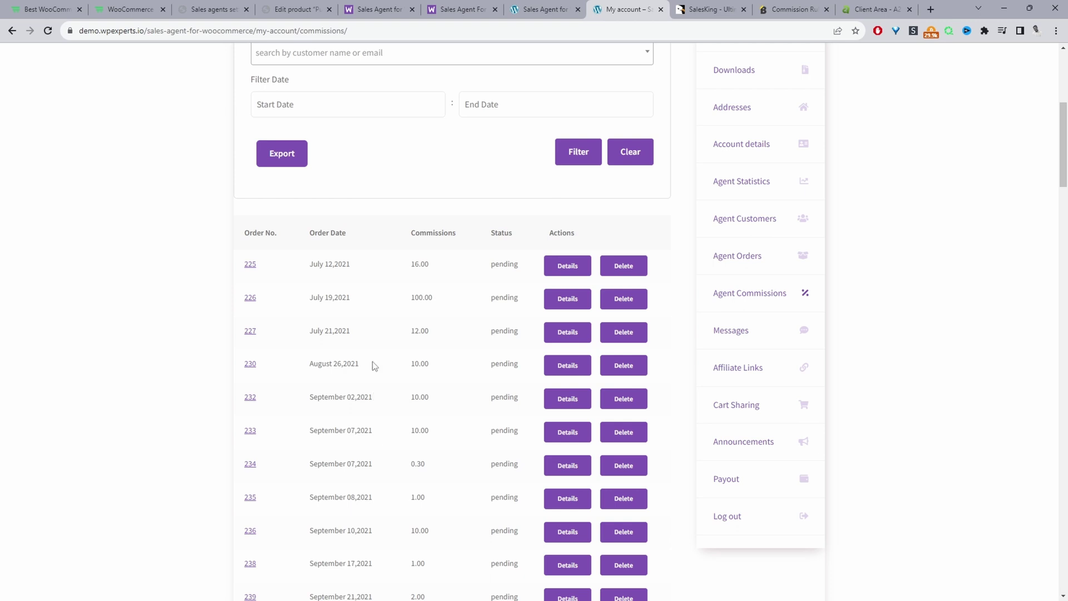
Go to the SalesKing product page on CodeCanyon and review its license price and feature descriptions
{"action": "key", "text": "ctrl+Tab"}
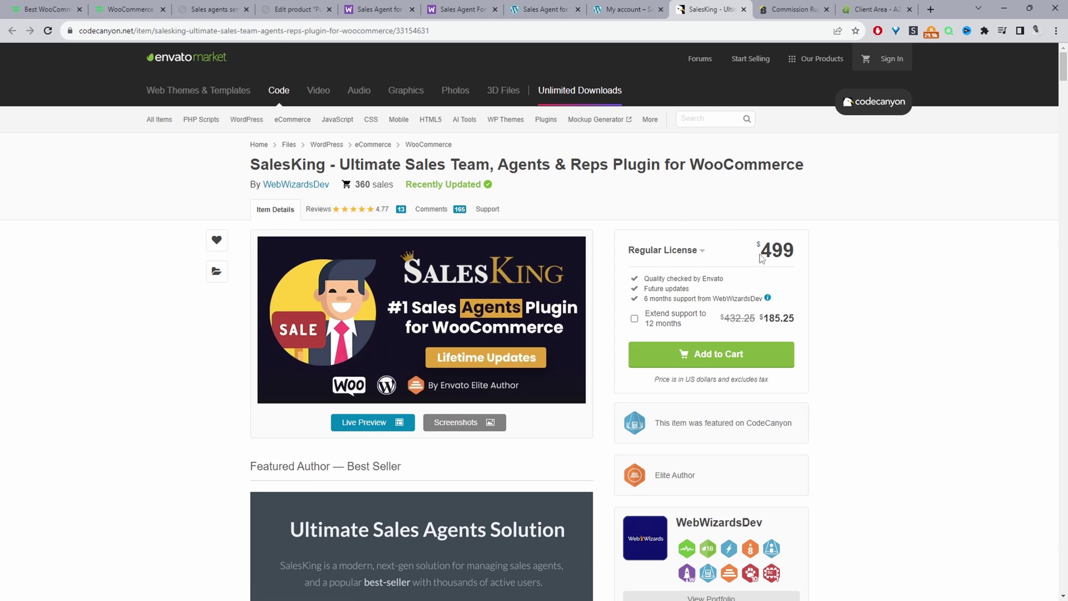
{"action": "scroll", "coordinate": [761, 257], "scroll_direction": "down", "scroll_amount": 2}
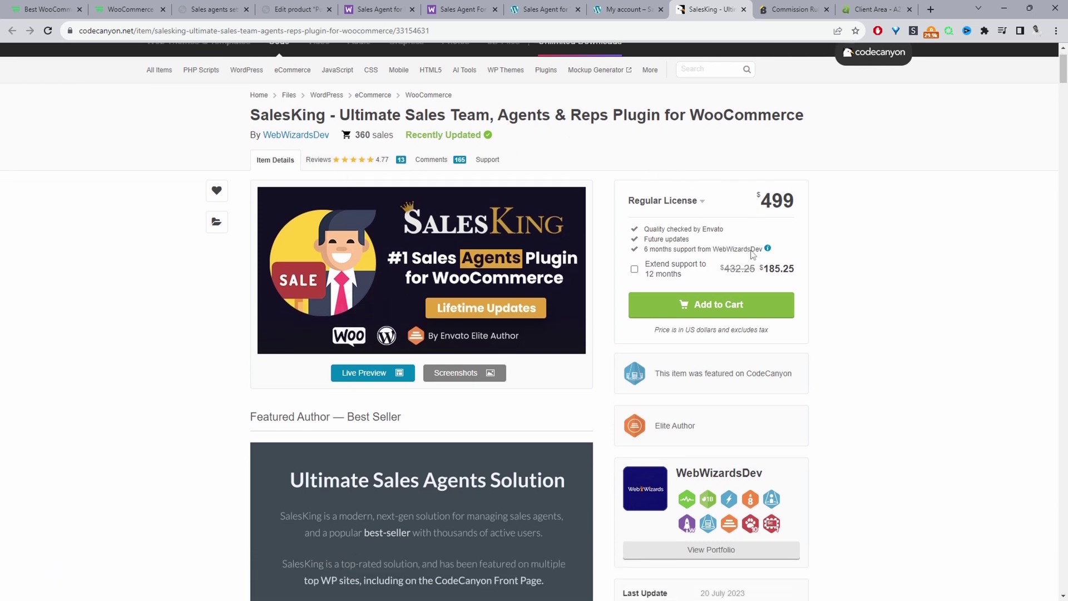
{"action": "scroll", "coordinate": [432, 356], "scroll_direction": "down", "scroll_amount": 20}
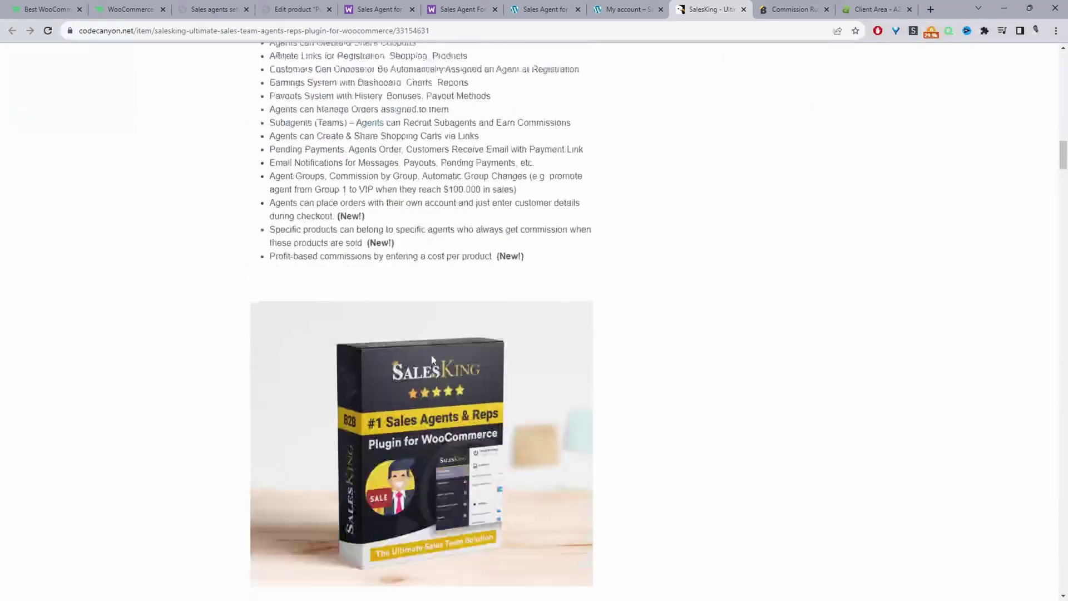
{"action": "scroll", "coordinate": [433, 359], "scroll_direction": "down", "scroll_amount": 20}
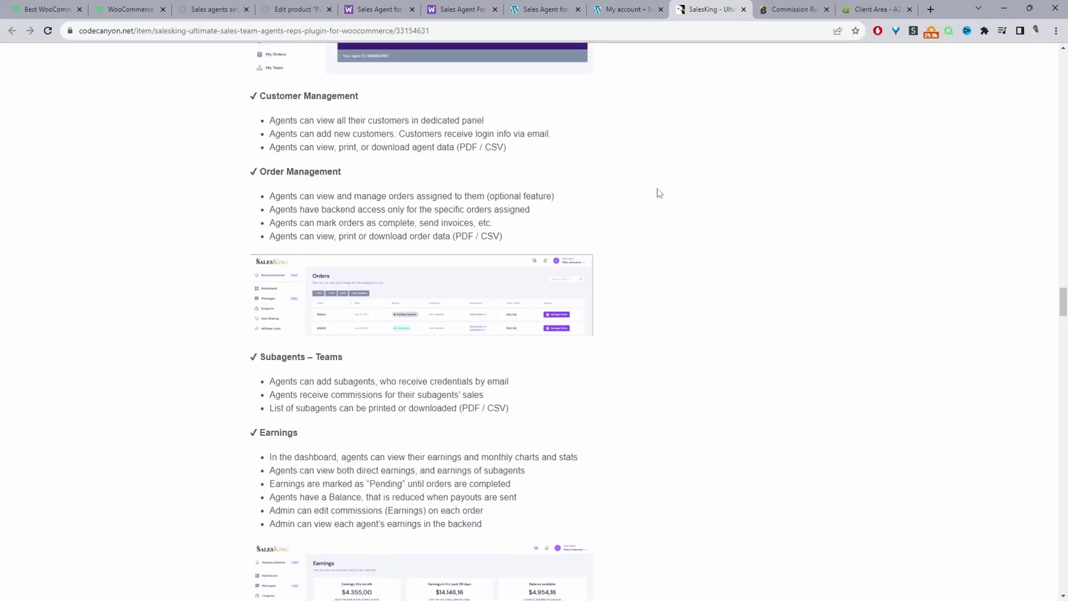
In the SalesKing demo admin, start a new commission rule and set its rule type to Percentage
{"action": "left_click", "coordinate": [781, 9]}
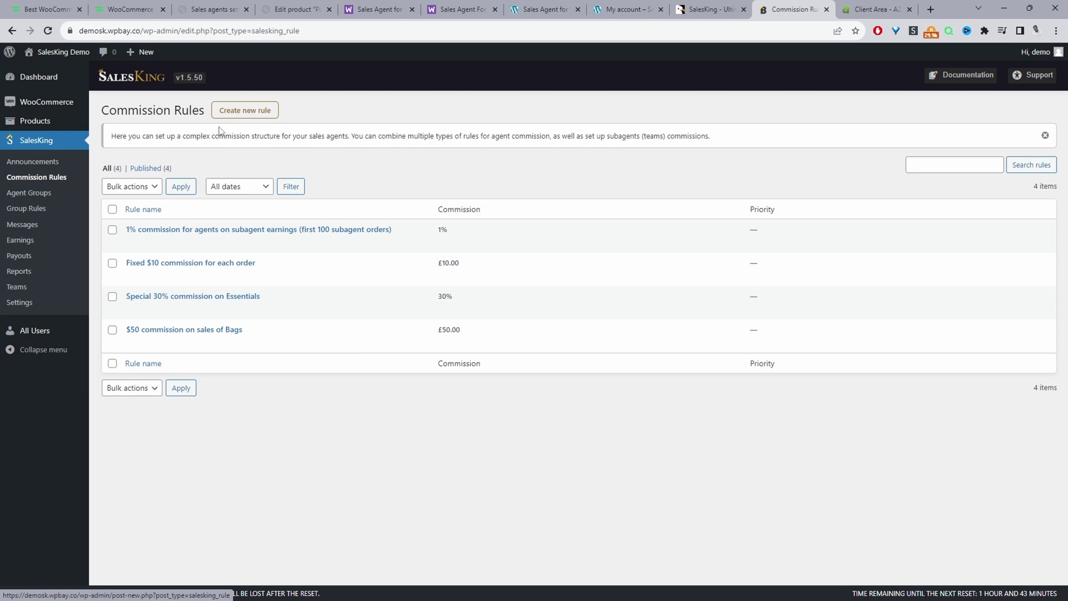
{"action": "left_click", "coordinate": [245, 119]}
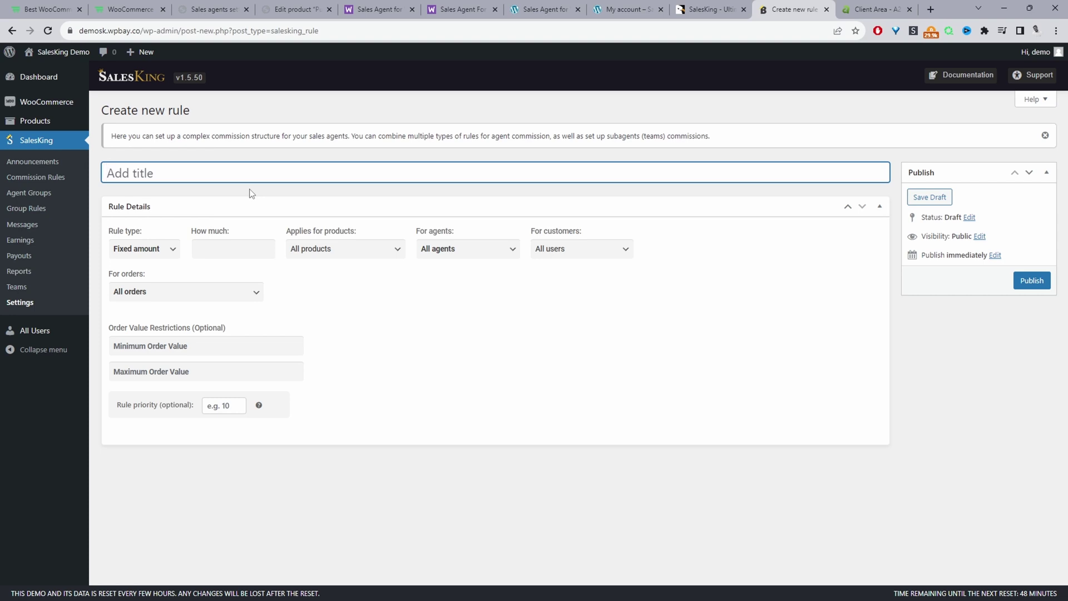
{"action": "left_click", "coordinate": [165, 249]}
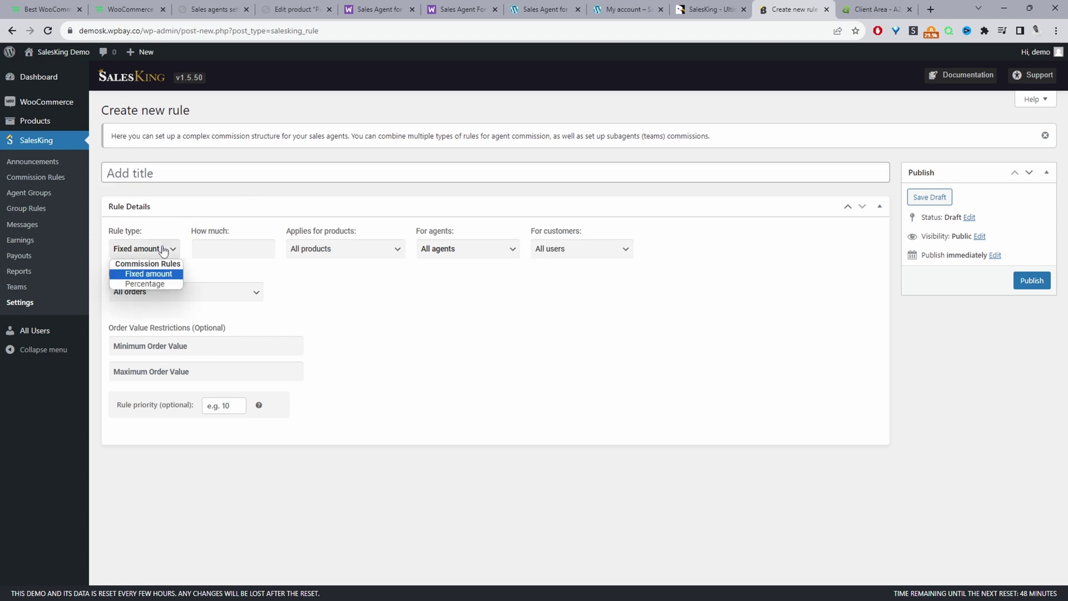
{"action": "left_click", "coordinate": [151, 284]}
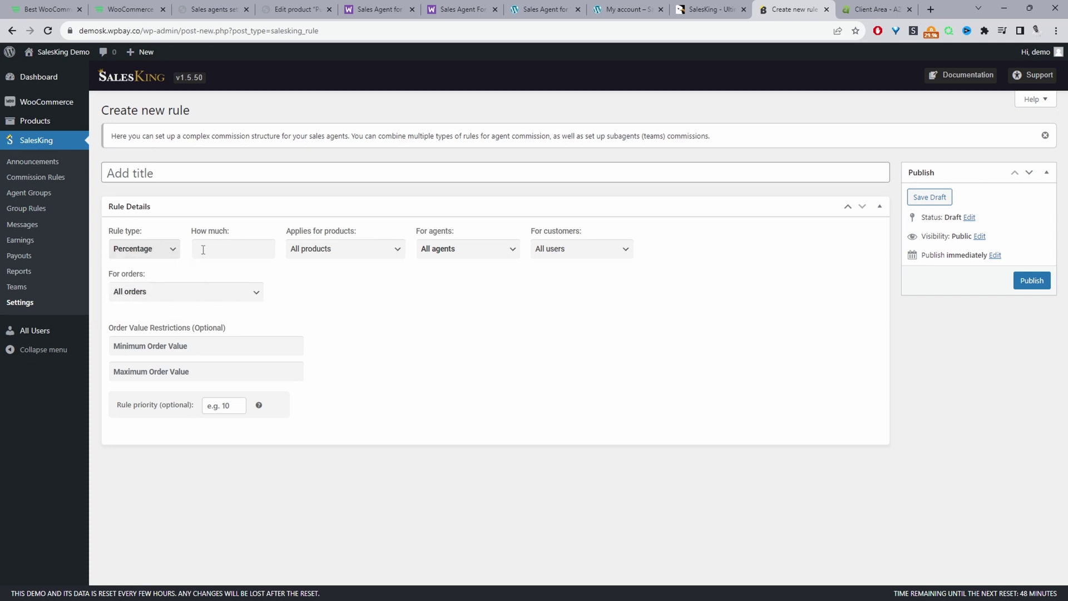
Look through the product, category and tag choices the commission rule can apply to, leaving All products selected
{"action": "left_click", "coordinate": [331, 250]}
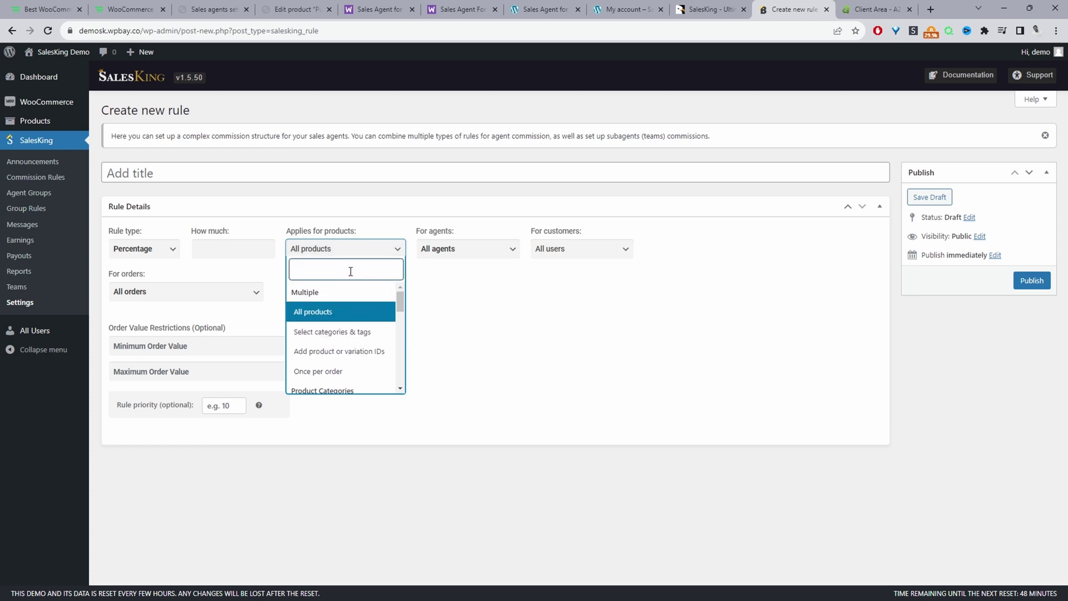
{"action": "scroll", "coordinate": [352, 334], "scroll_direction": "down", "scroll_amount": 5}
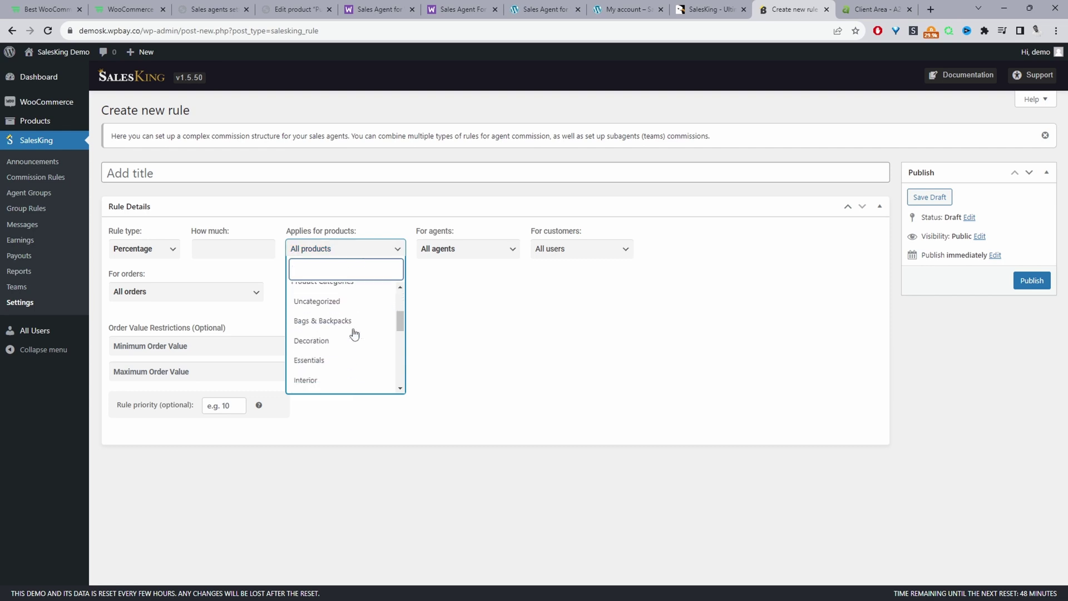
{"action": "scroll", "coordinate": [364, 347], "scroll_direction": "down", "scroll_amount": 3}
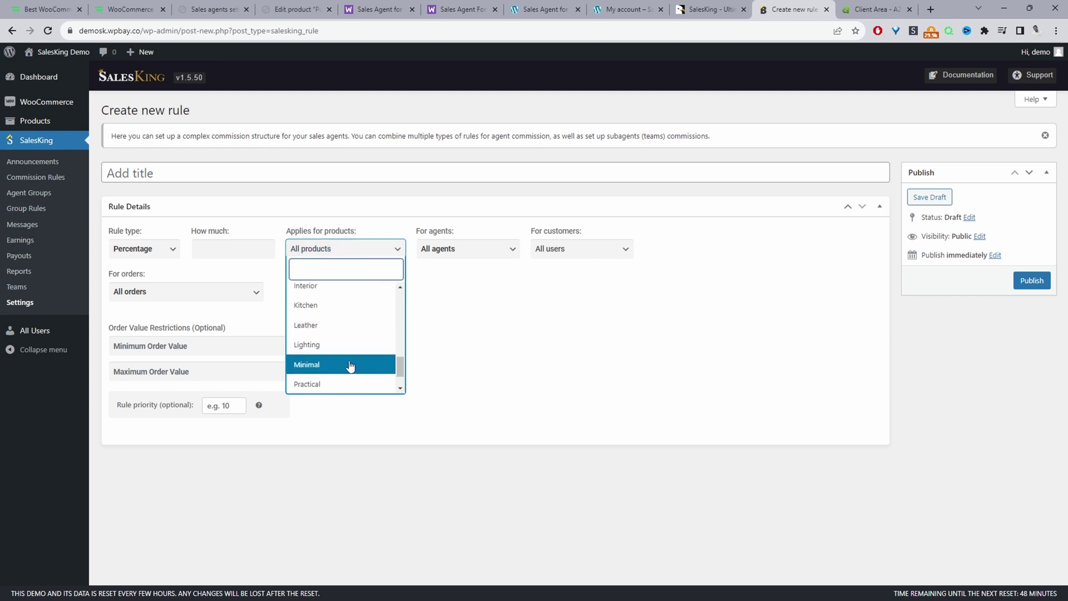
{"action": "left_click", "coordinate": [474, 341]}
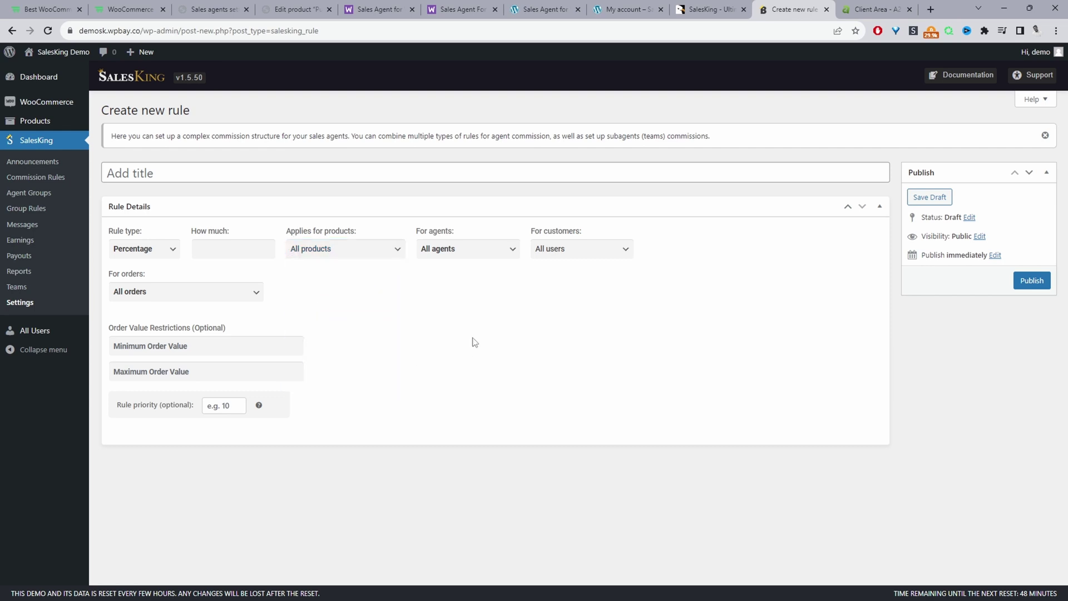
Examine which agents, agent groups and customers the commission rule can target, keeping All agents and All users
{"action": "left_click", "coordinate": [432, 250]}
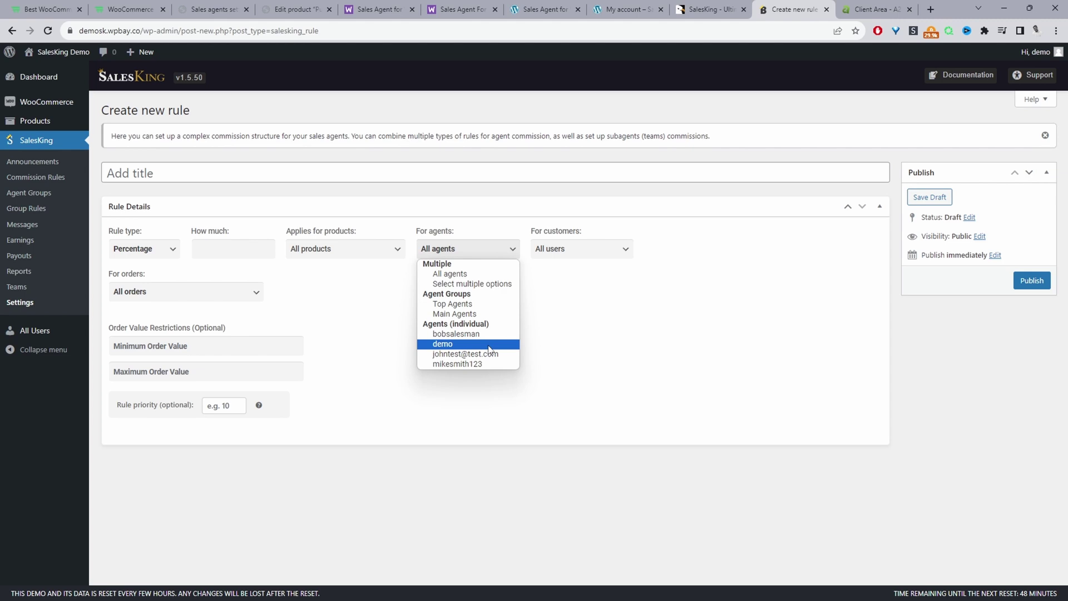
{"action": "left_click", "coordinate": [581, 248]}
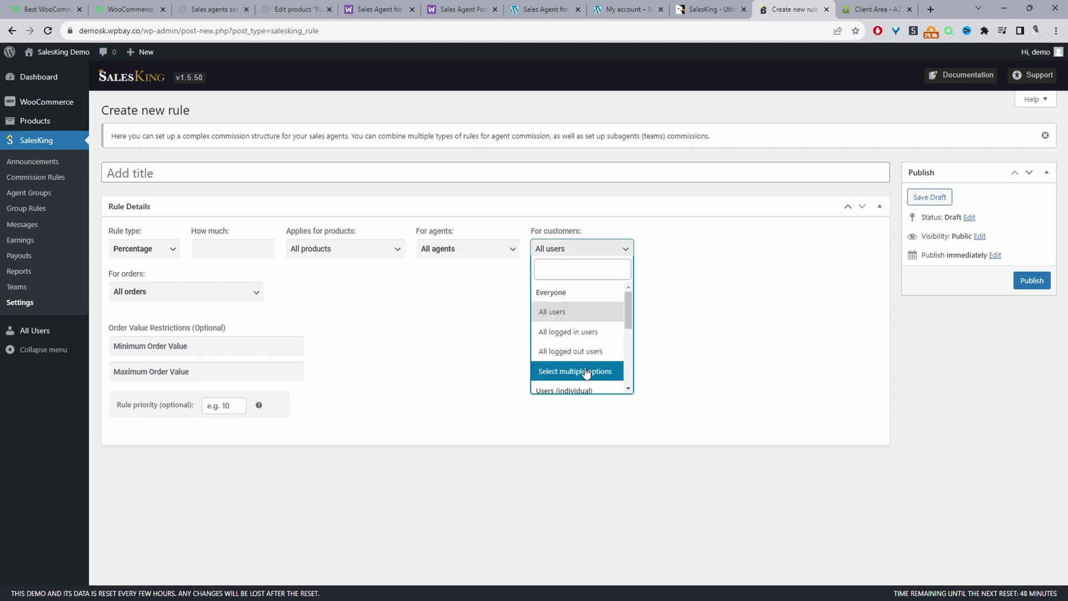
{"action": "scroll", "coordinate": [578, 345], "scroll_direction": "down", "scroll_amount": 5}
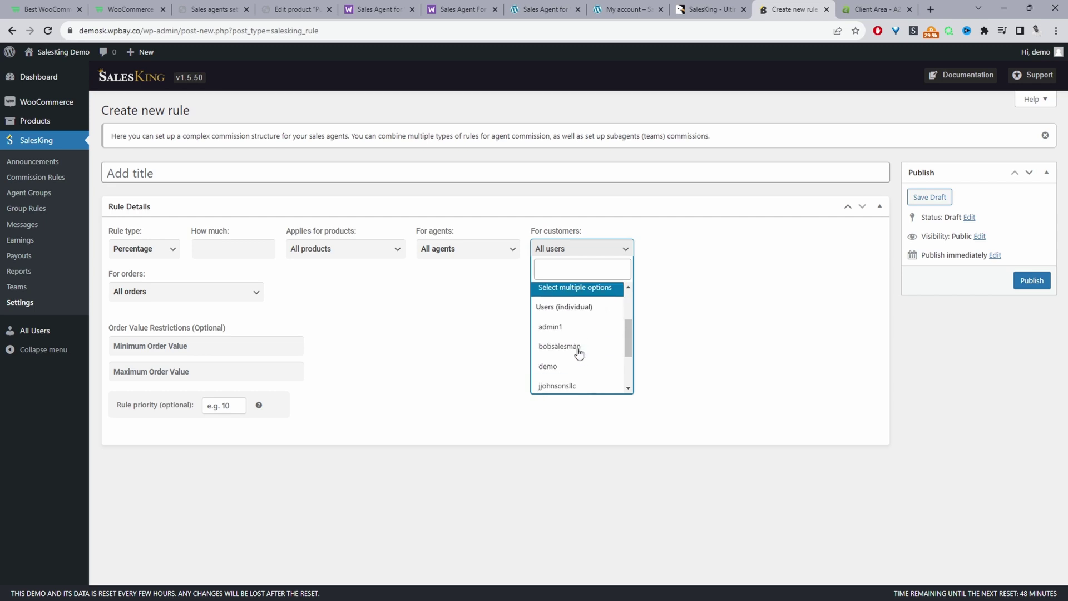
{"action": "left_click", "coordinate": [746, 336]}
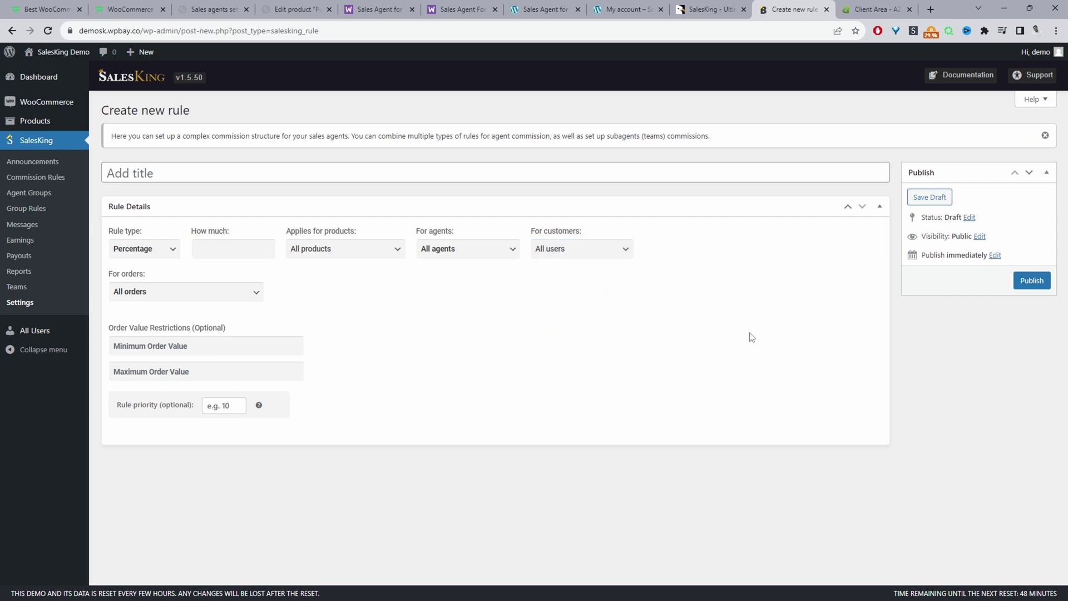
Review the rule's order conditions, order value restrictions and optional priority setting, keeping All orders
{"action": "left_click", "coordinate": [234, 295]}
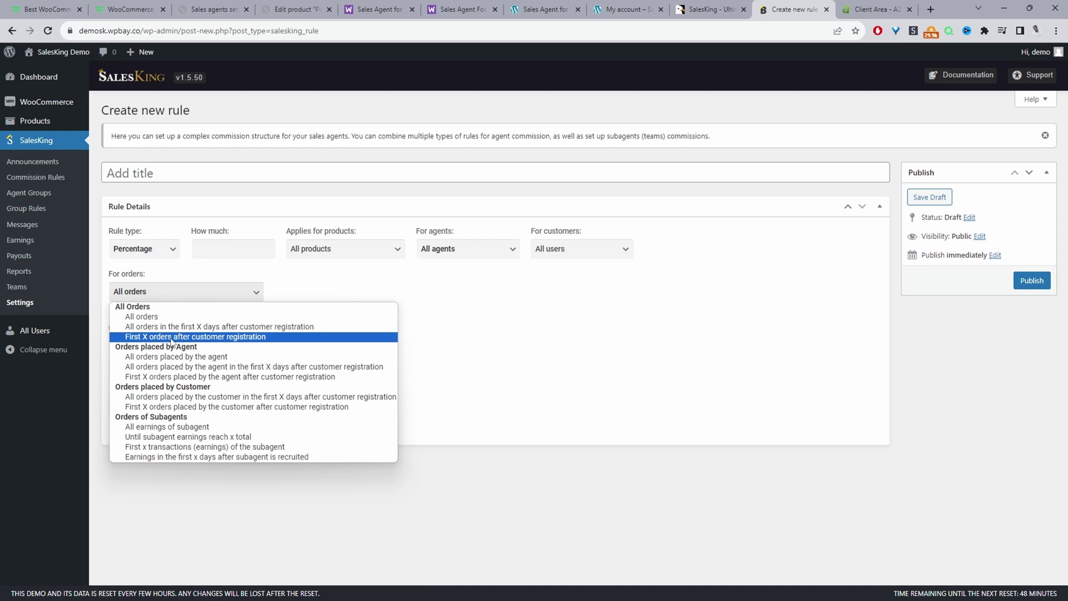
{"action": "left_click", "coordinate": [593, 338]}
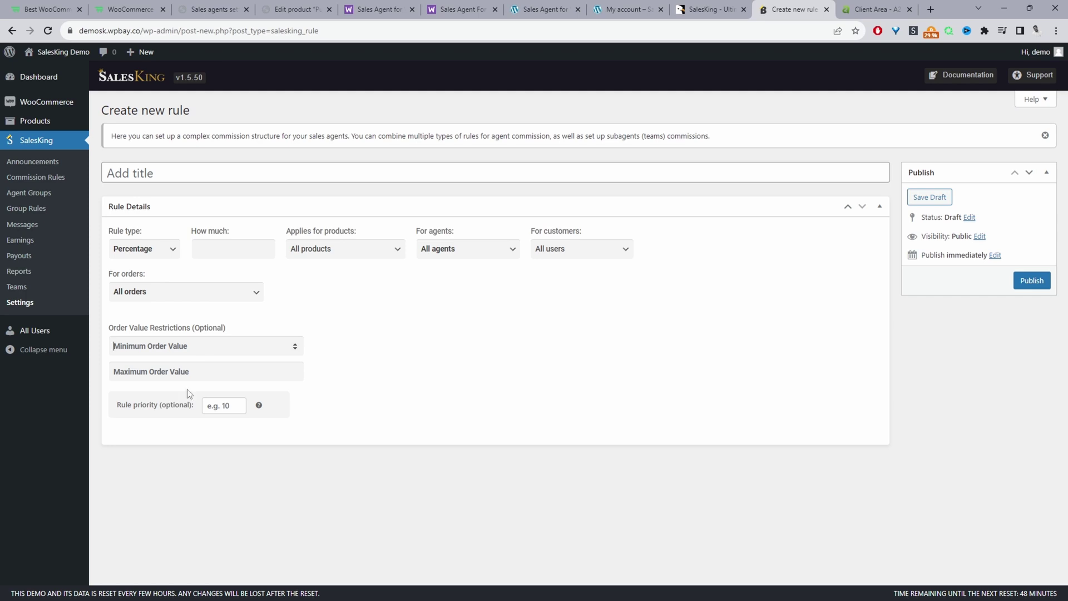
{"action": "left_click", "coordinate": [217, 402]}
Return to the SalesKing product page on CodeCanyon
{"action": "left_click", "coordinate": [712, 10]}
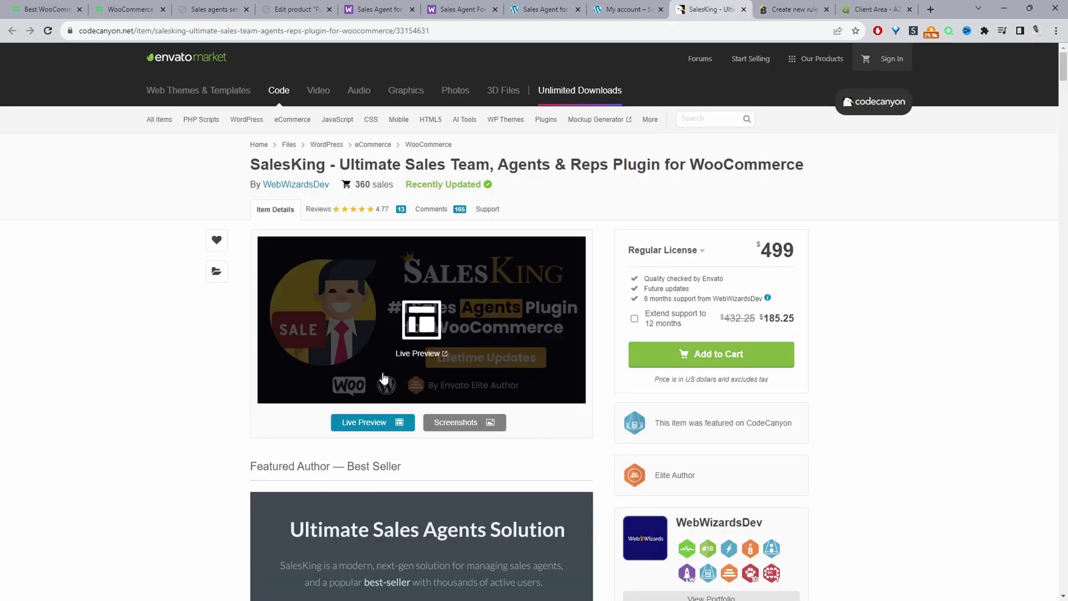